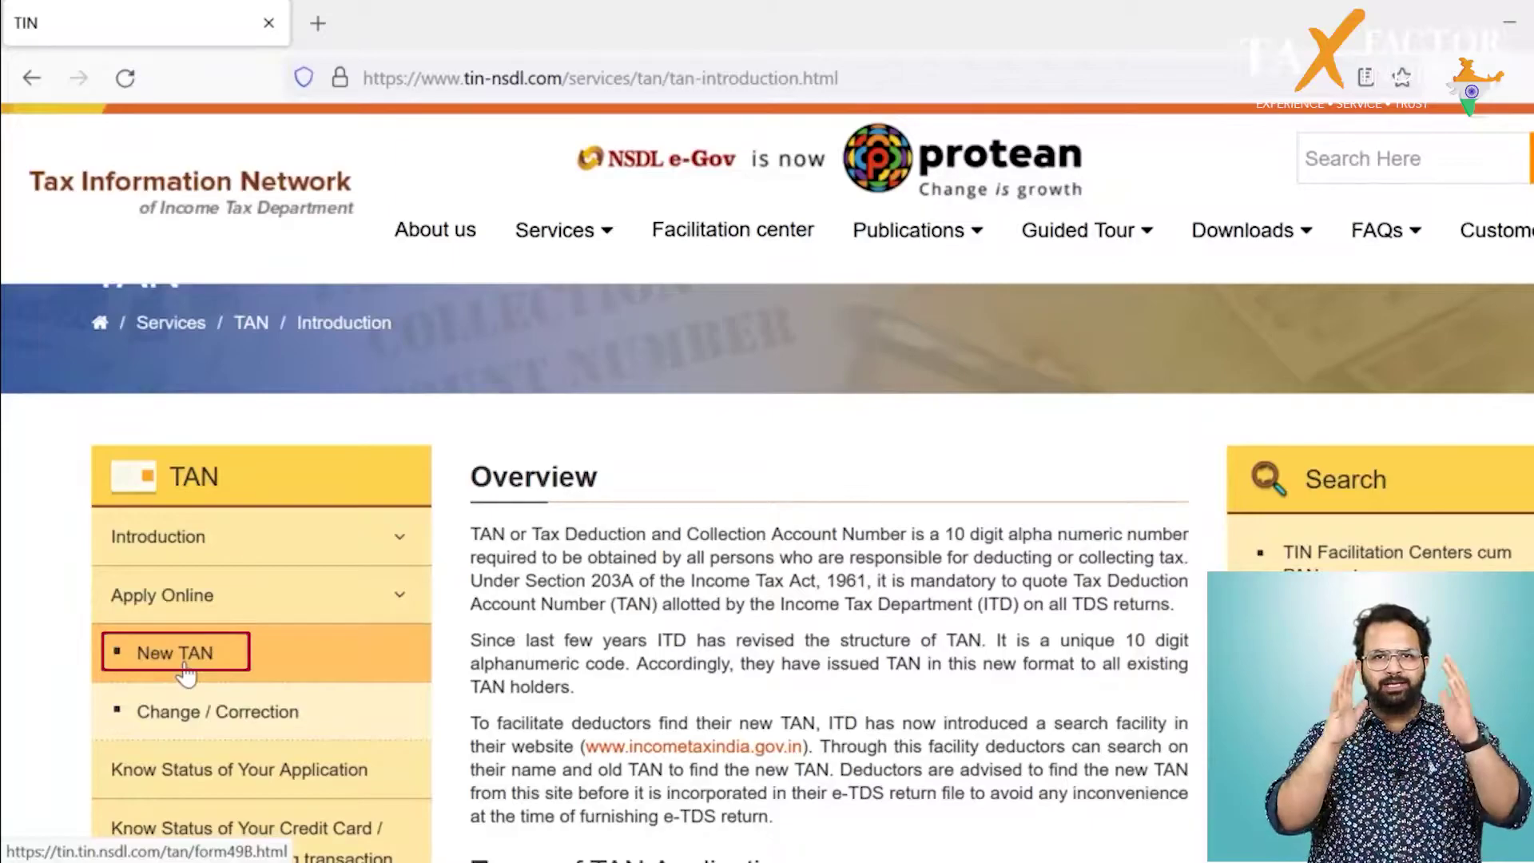
Step: Open the Form 49B new TAN guidelines and show the Category of Deductors list
left_click(185, 673)
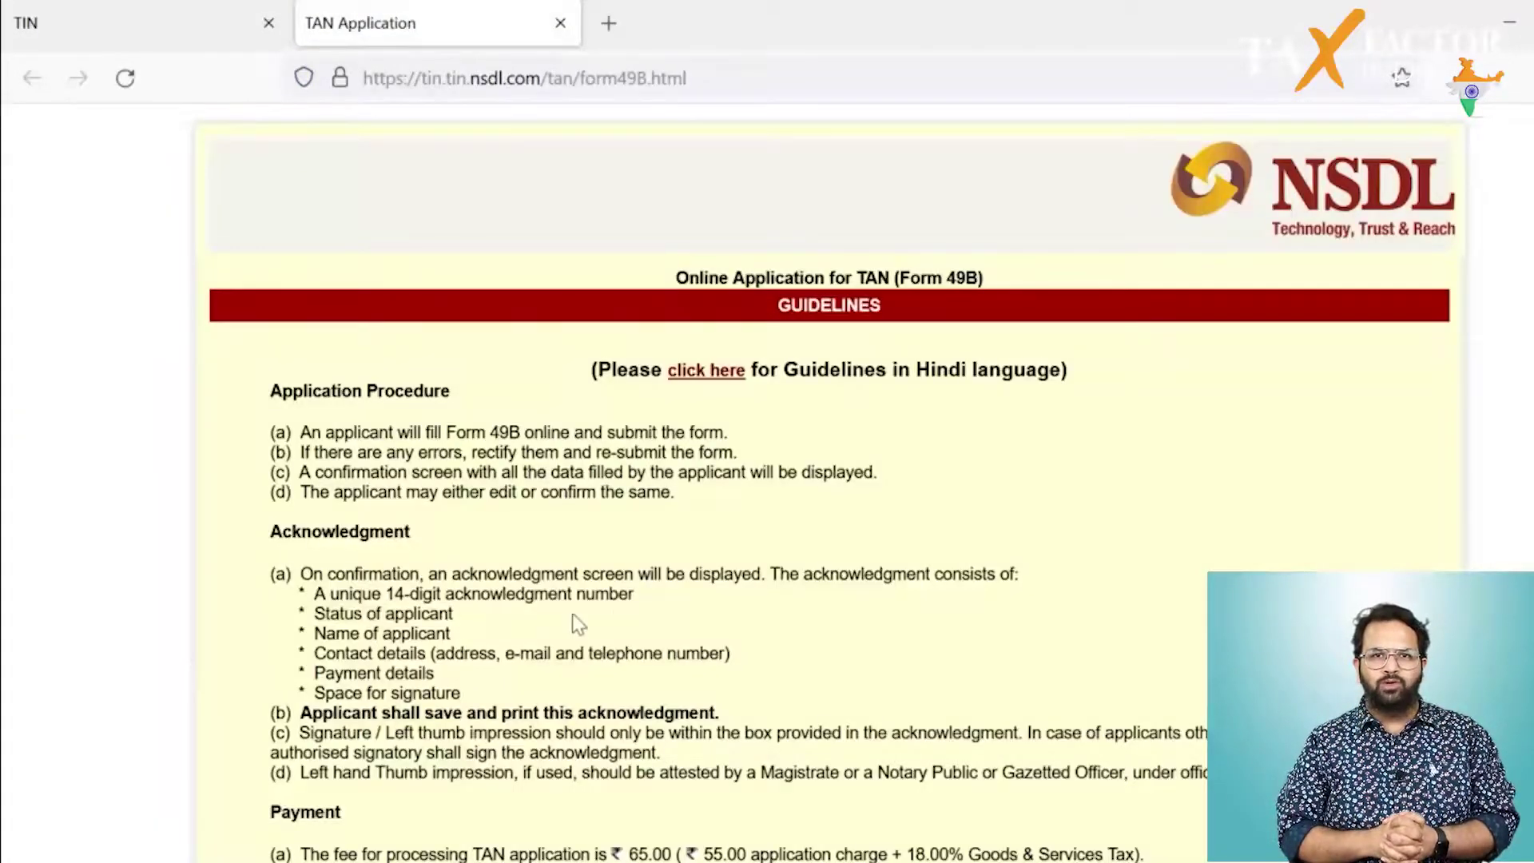
scroll(811, 661, "down", 5)
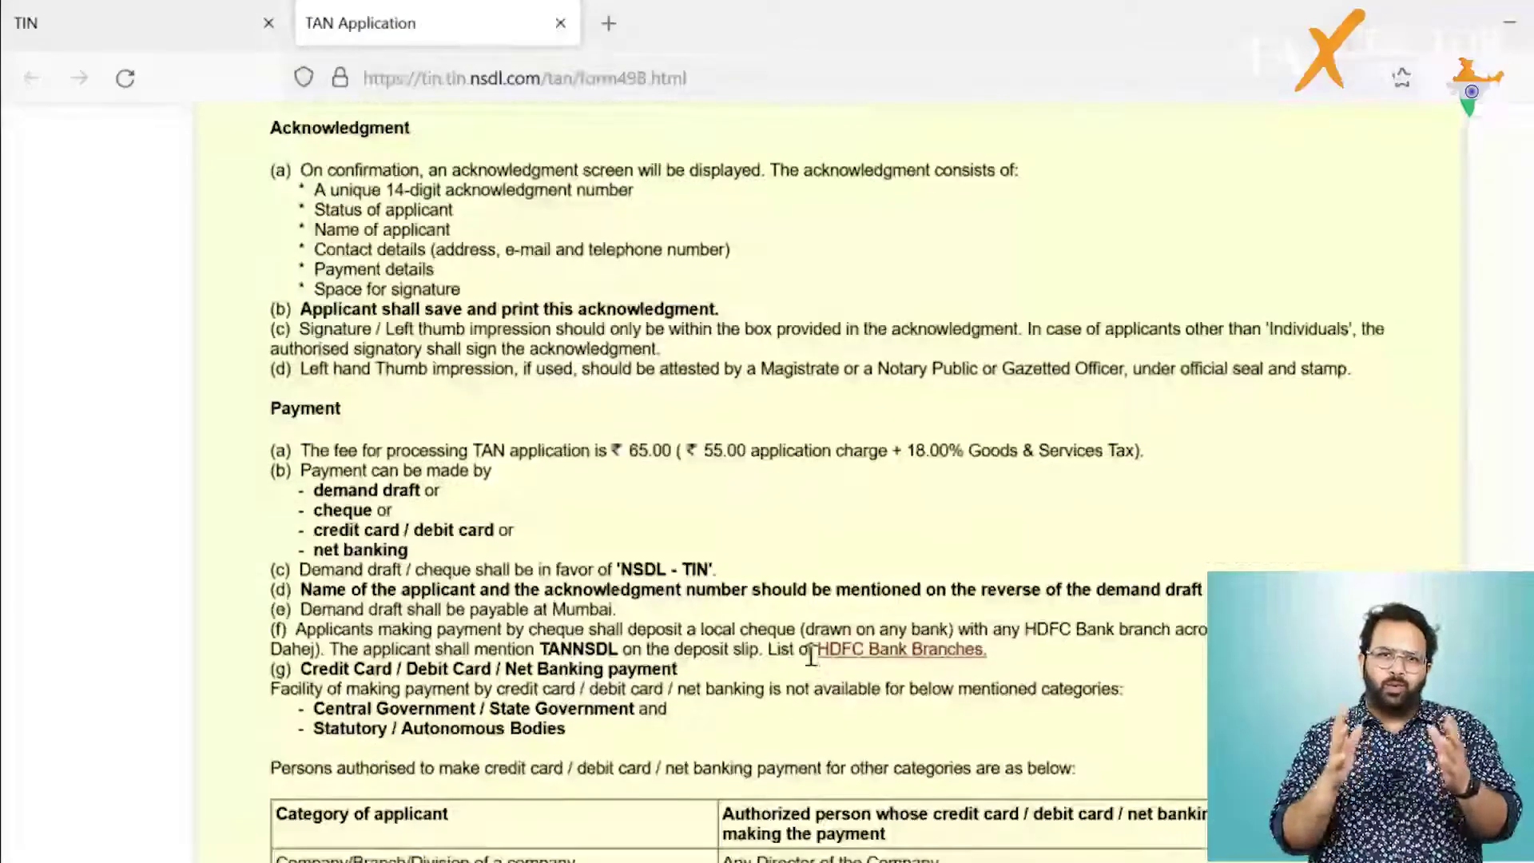
scroll(810, 657, "down", 7)
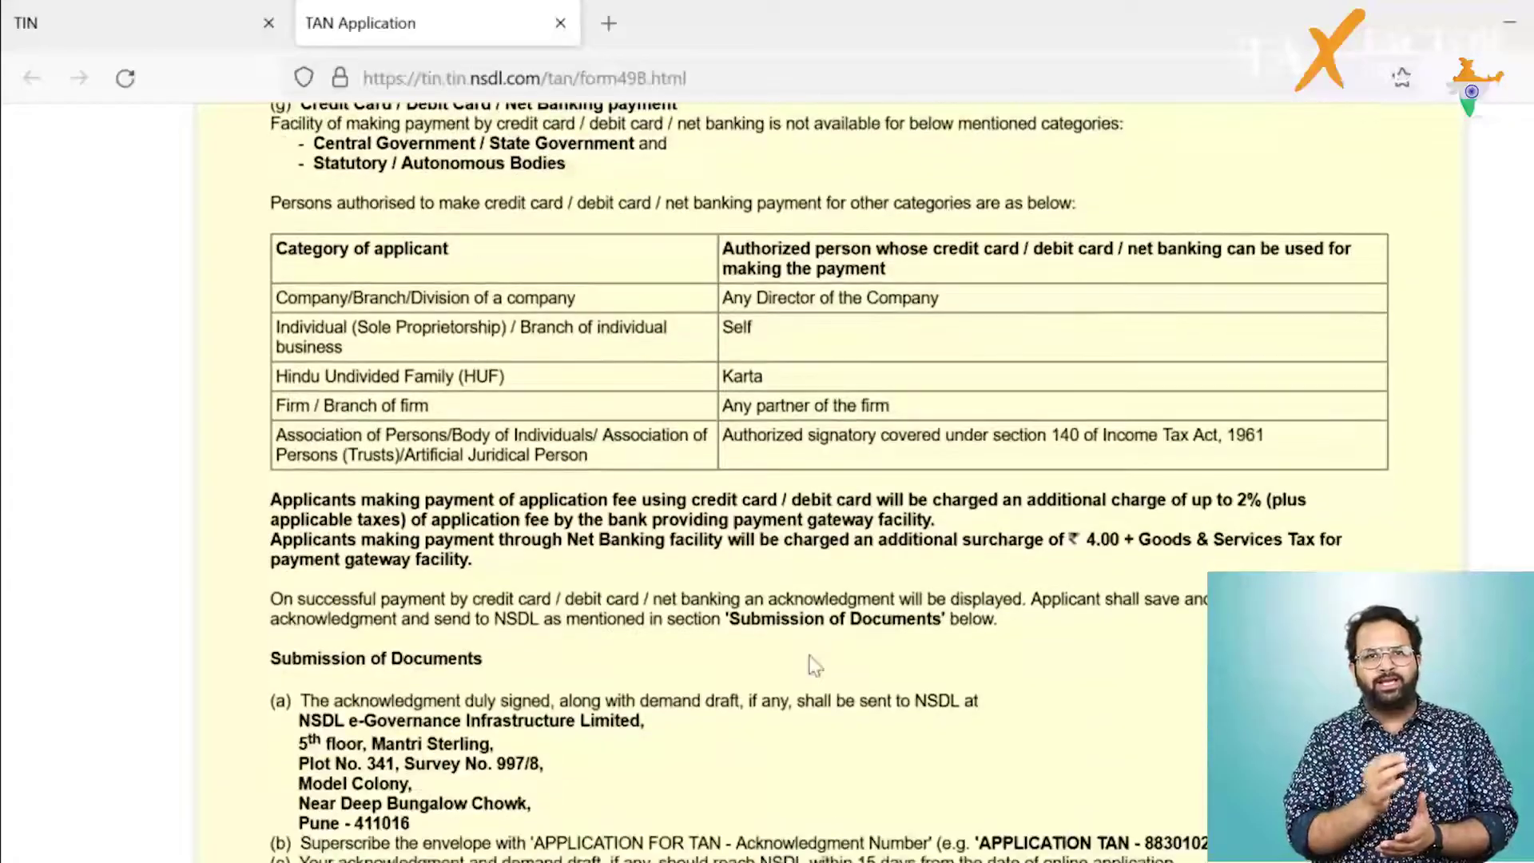
scroll(811, 661, "down", 8)
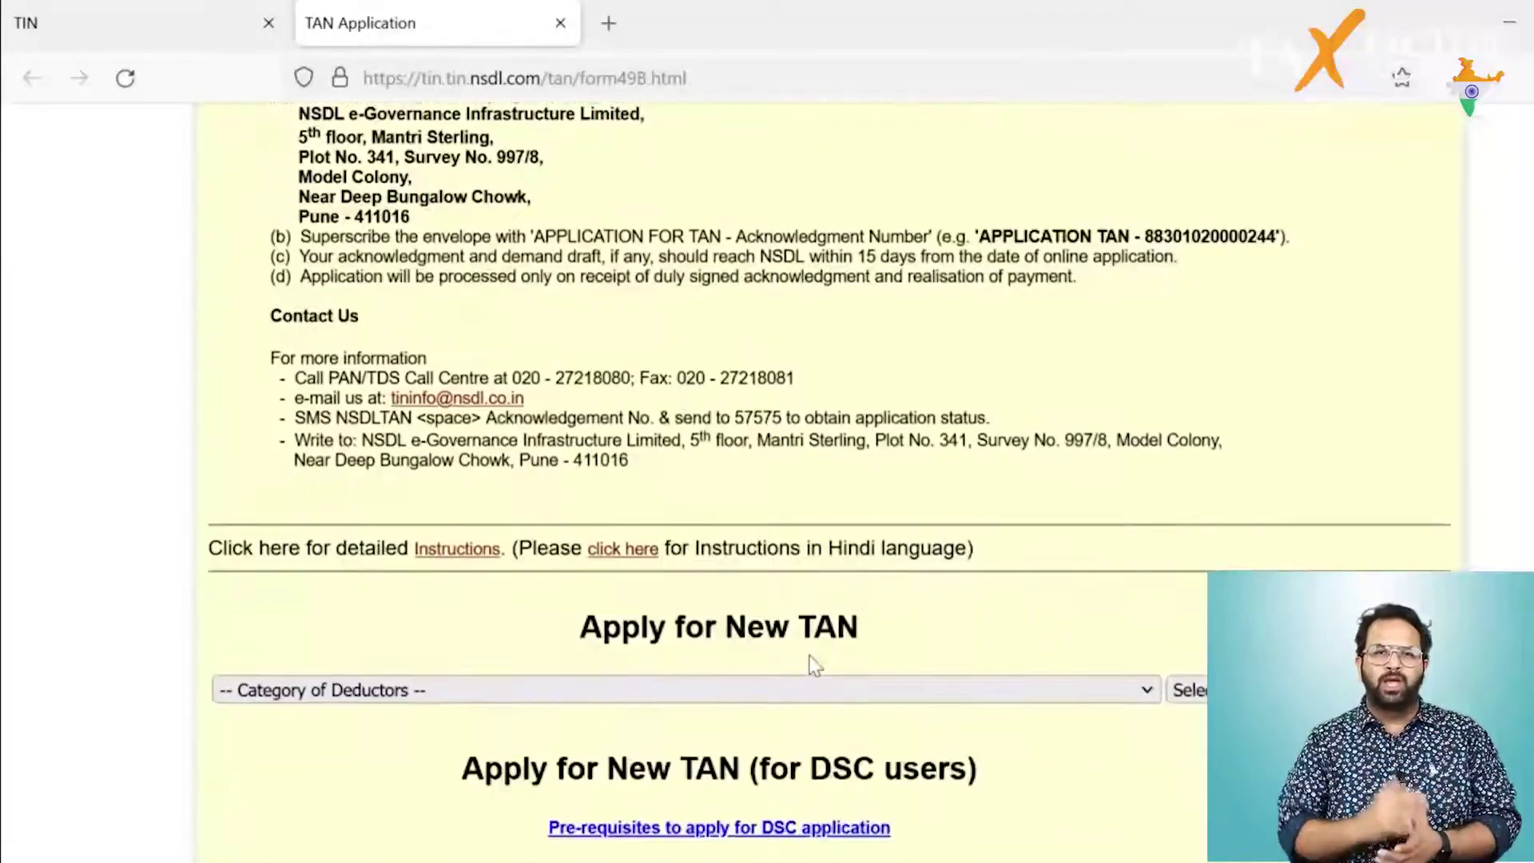
scroll(810, 665, "down", 1)
left_click(812, 665)
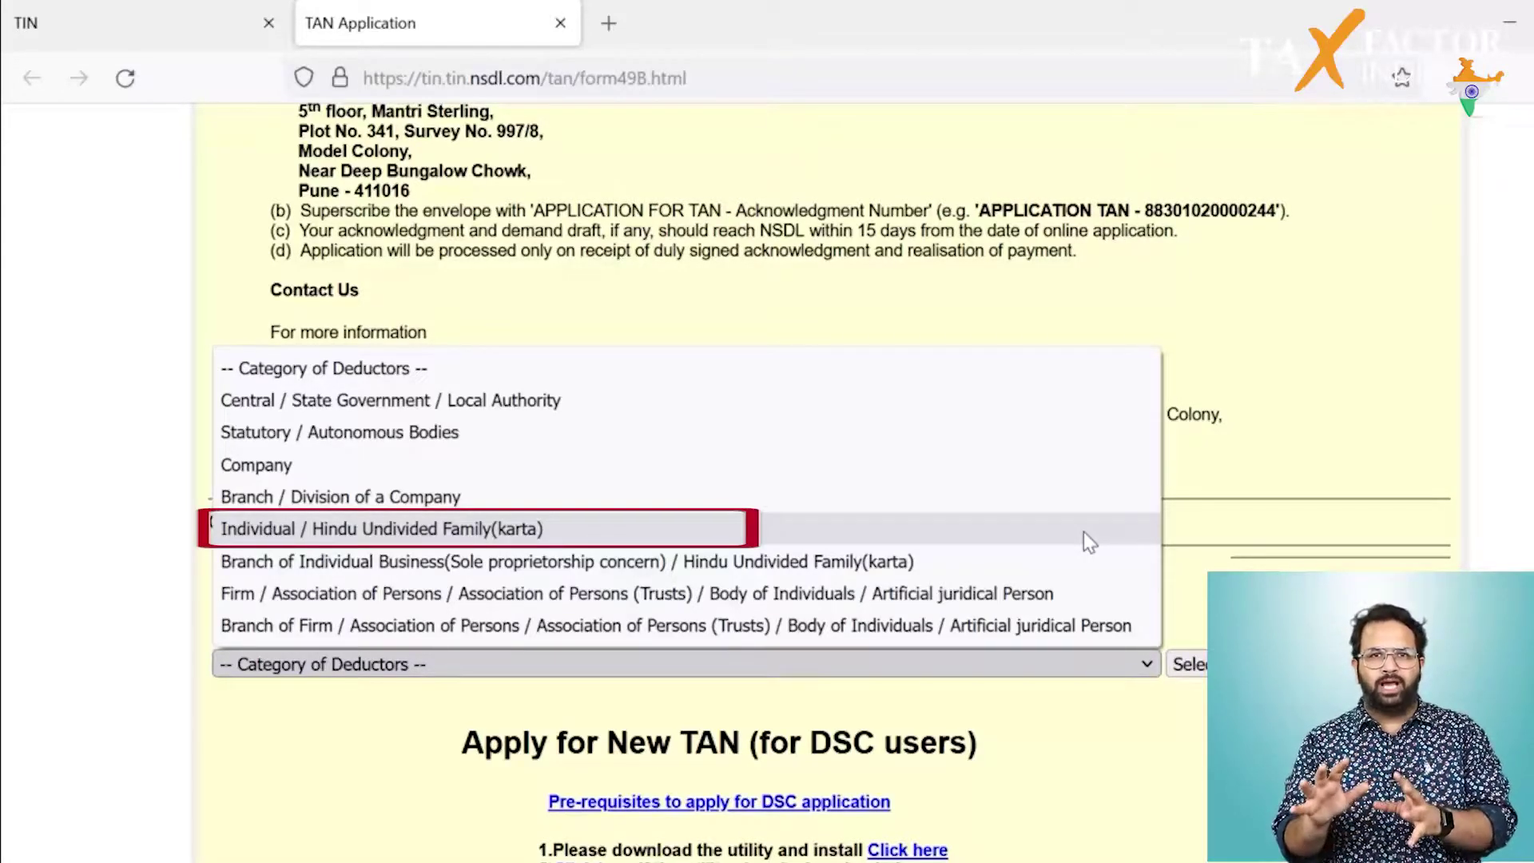
Step: Select the Individual / Hindu Undivided Family(karta) category to load its TAN application form
left_click(1083, 531)
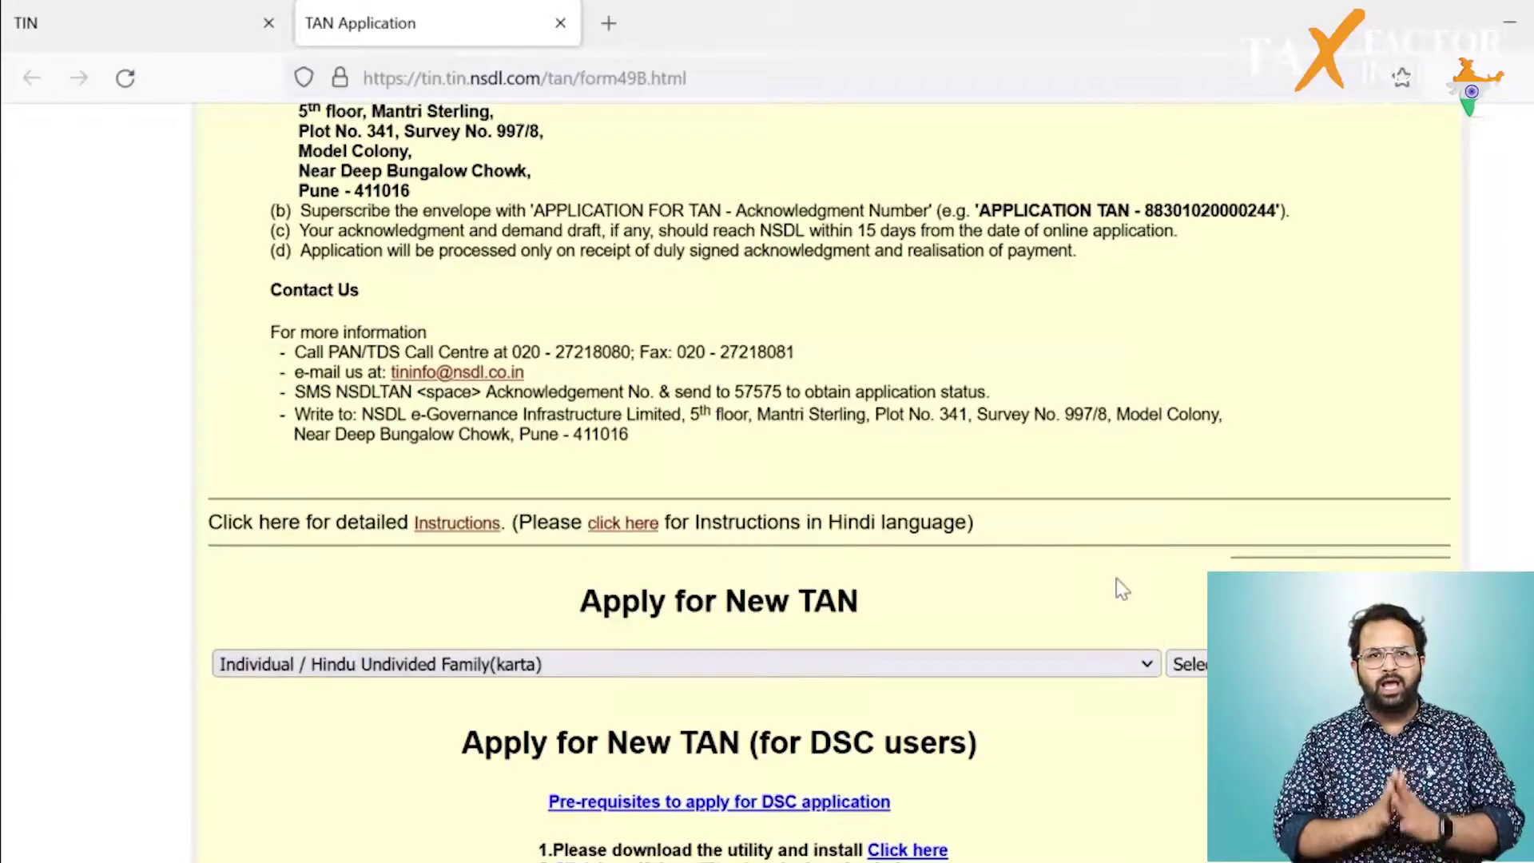
left_click(1190, 664)
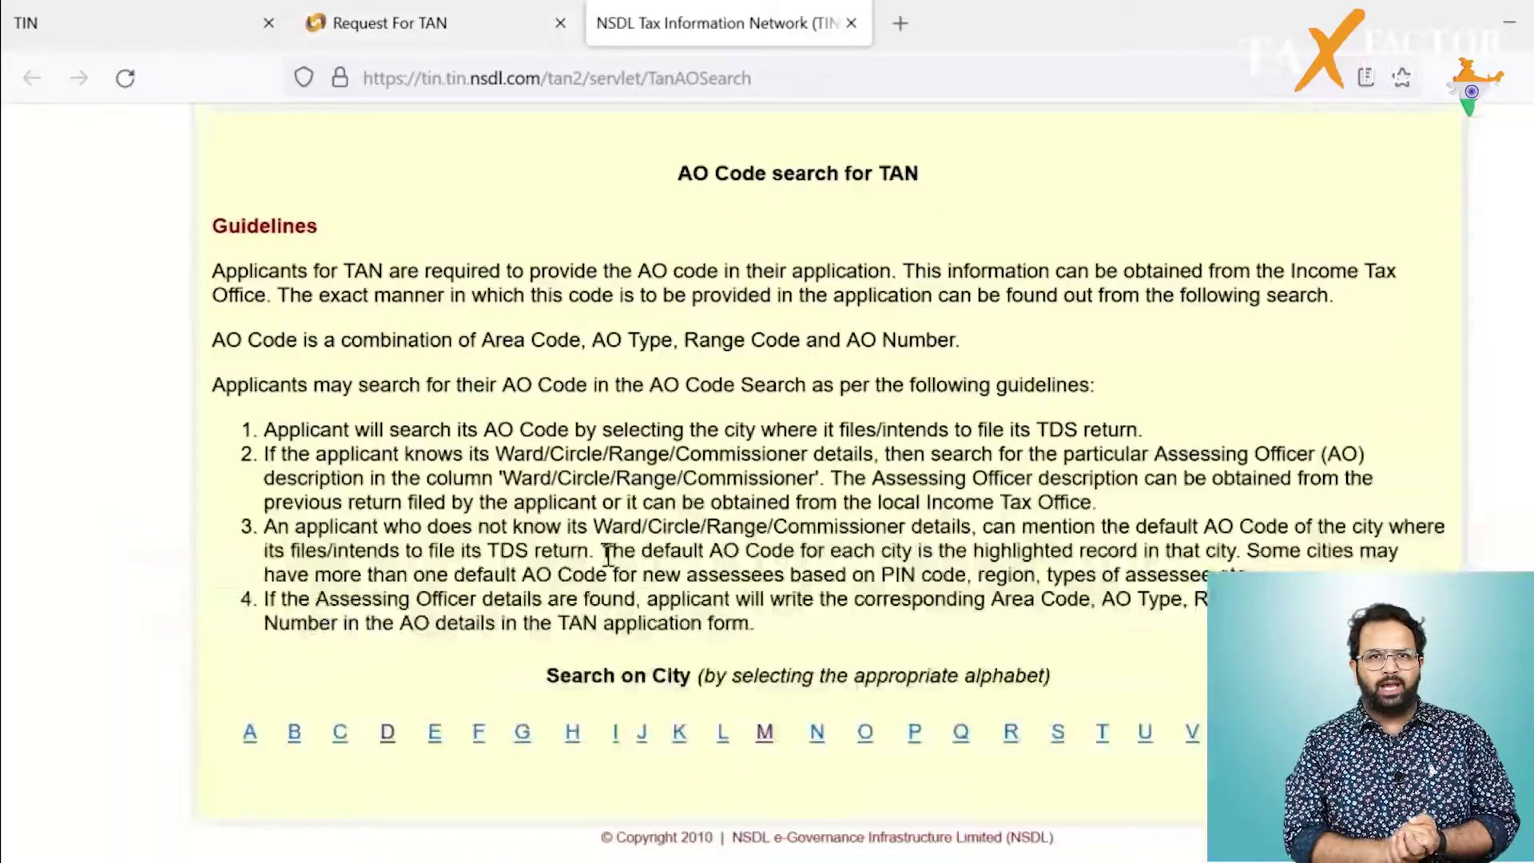
Step: Choose WARD 75(3), DELHI from the DELHI AO code listings as the form's AO code
left_click(385, 735)
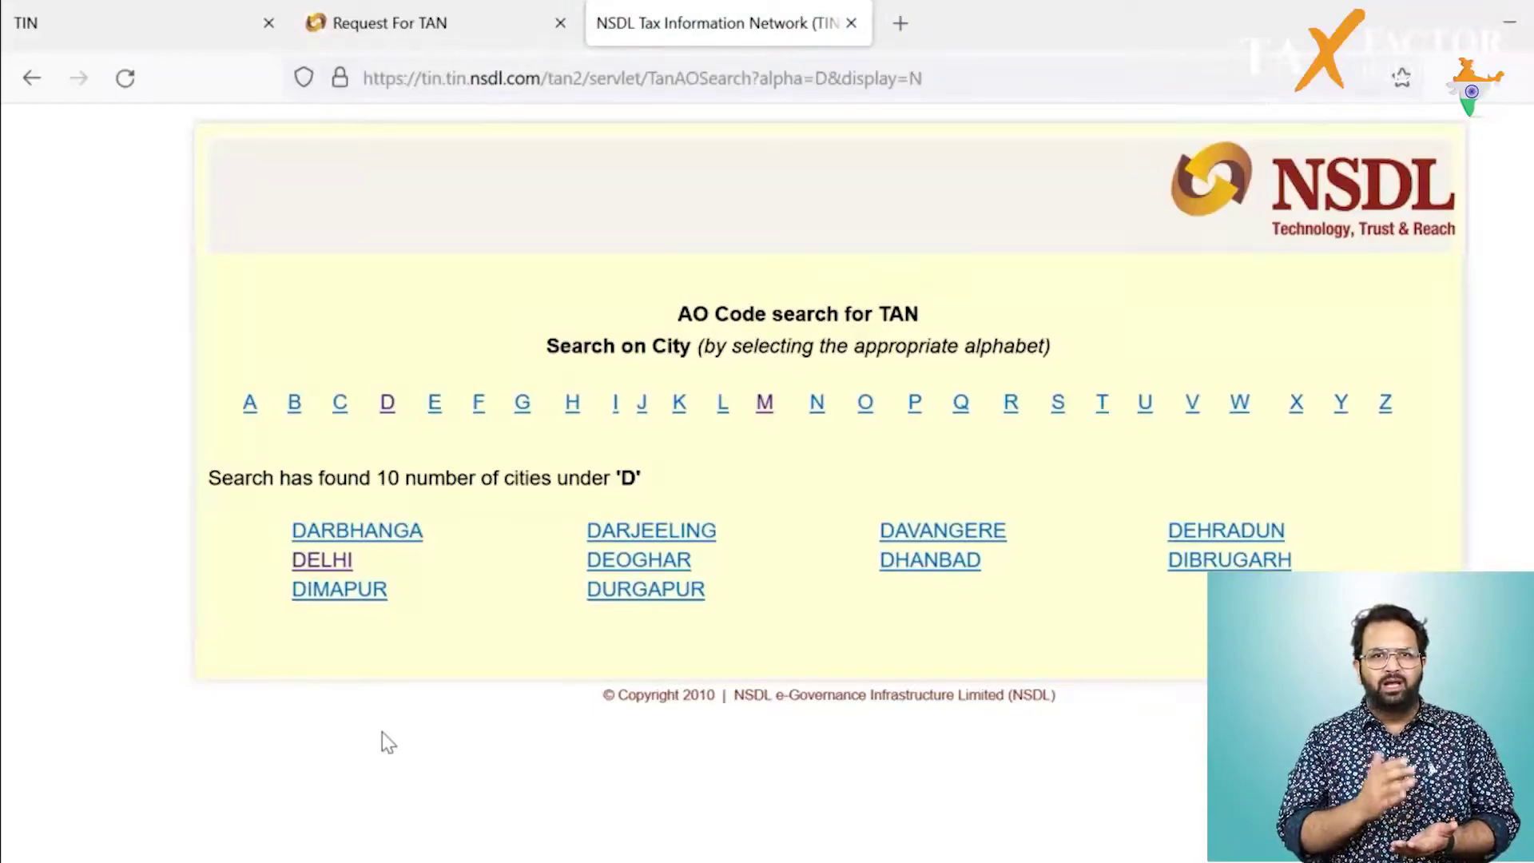
left_click(331, 563)
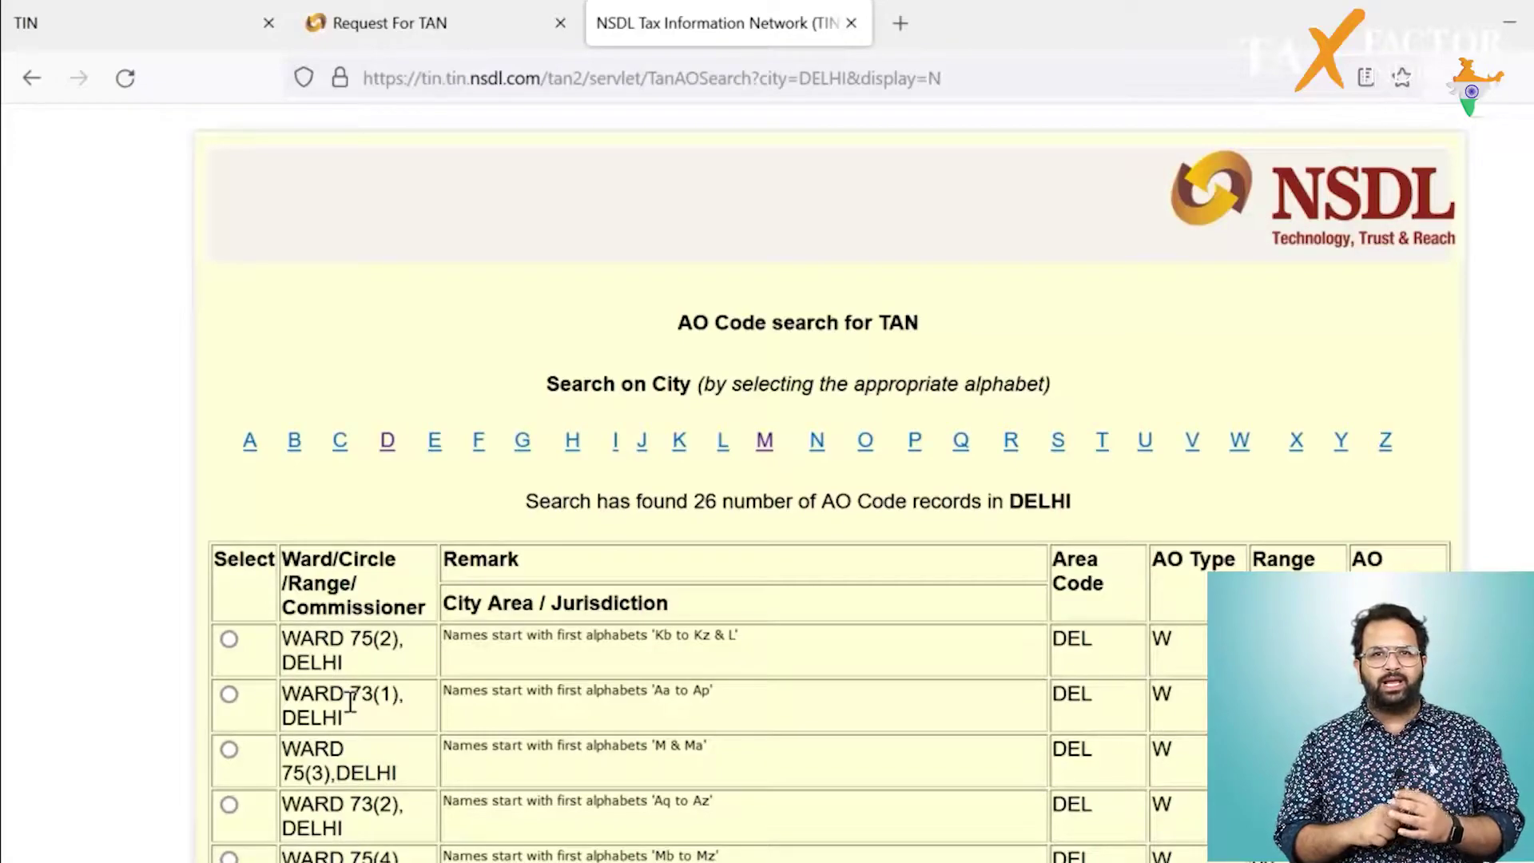
left_click(229, 750)
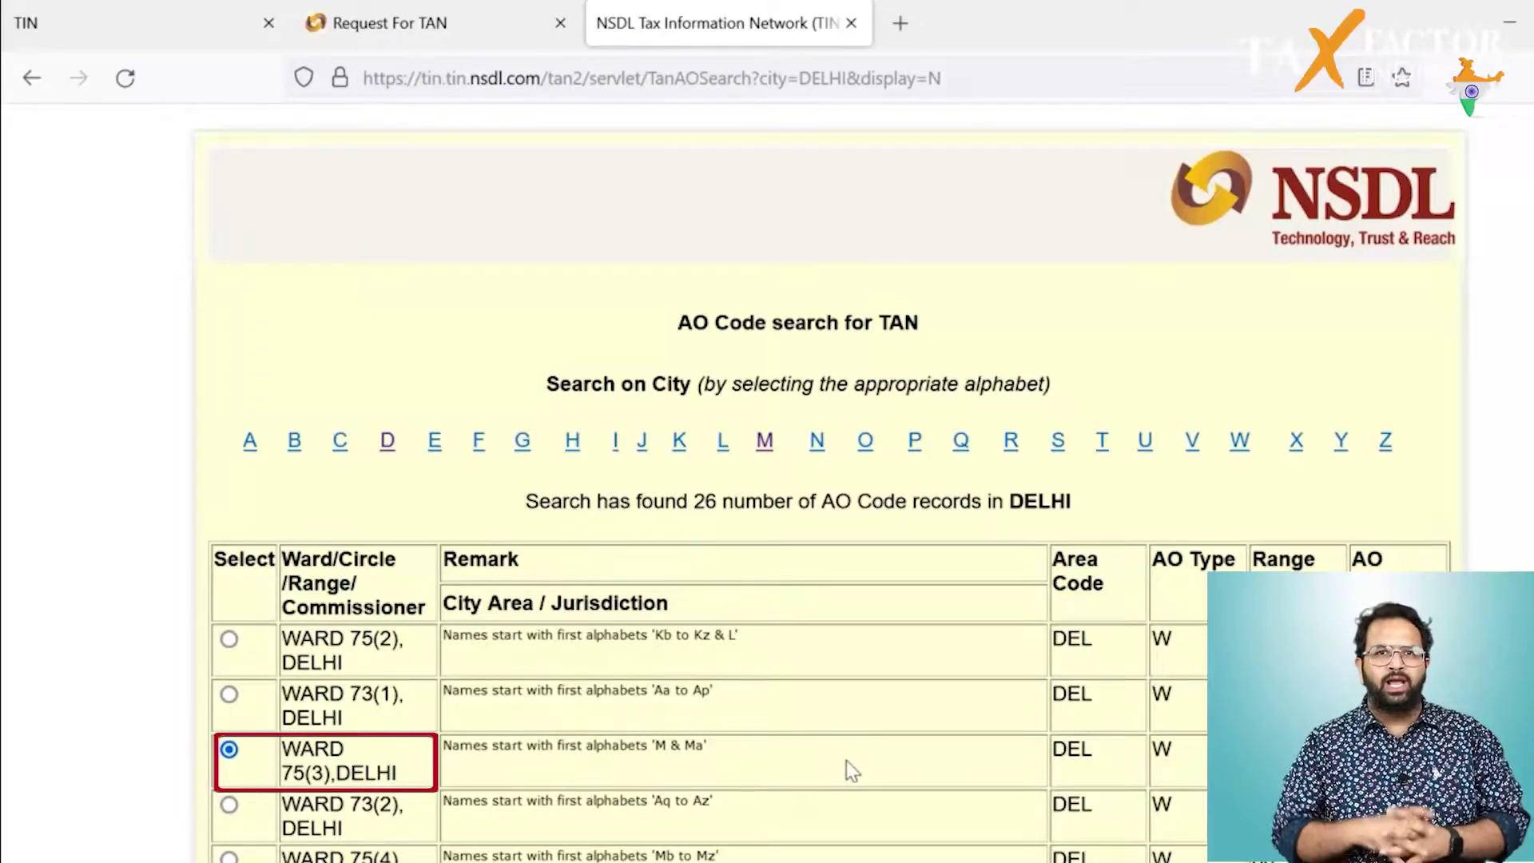
scroll(846, 760, "down", 8)
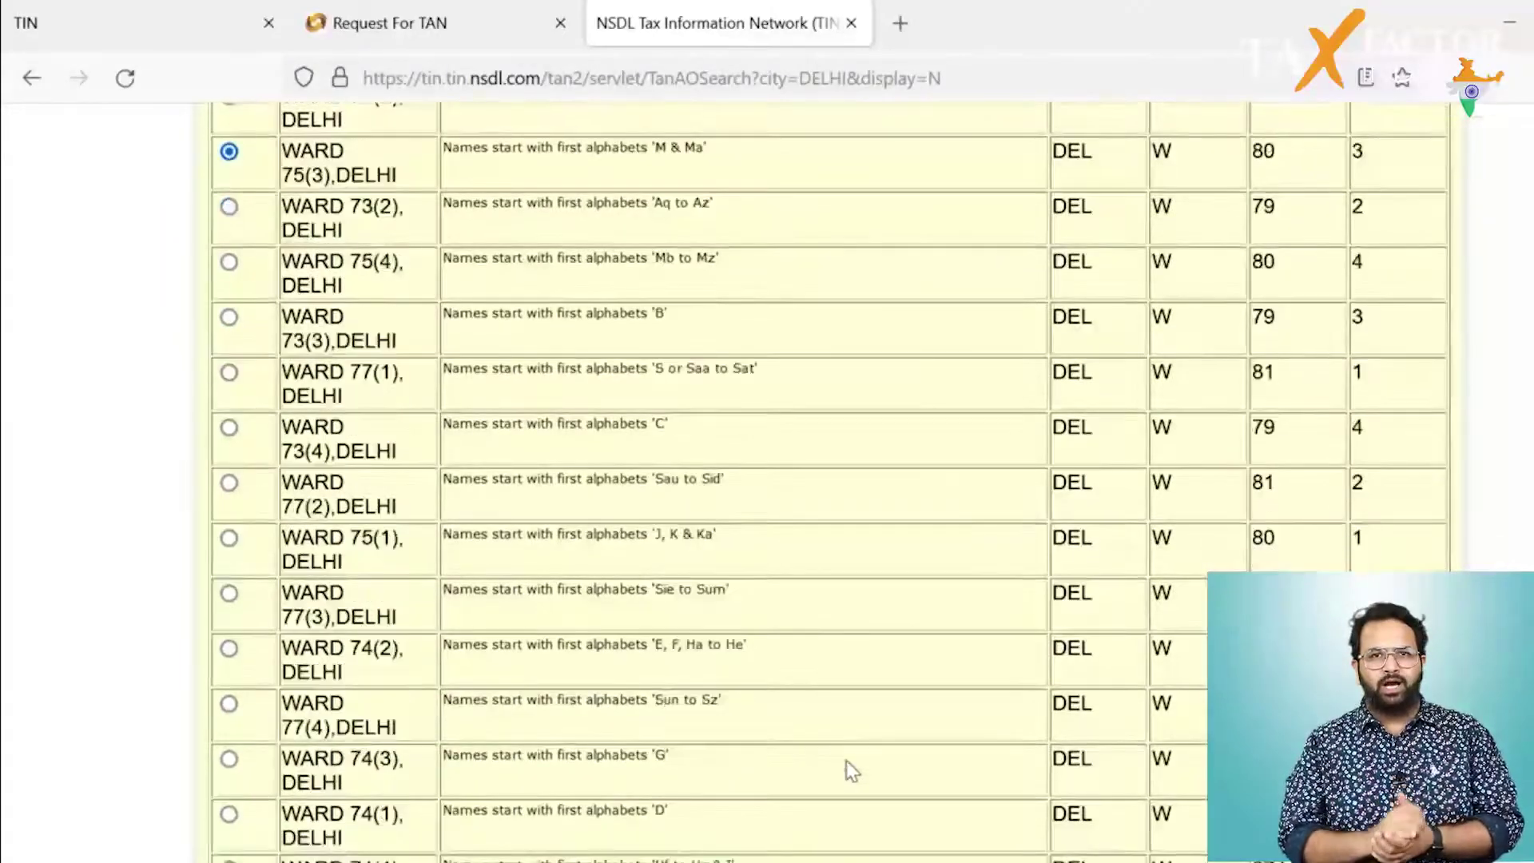
scroll(851, 769, "down", 4)
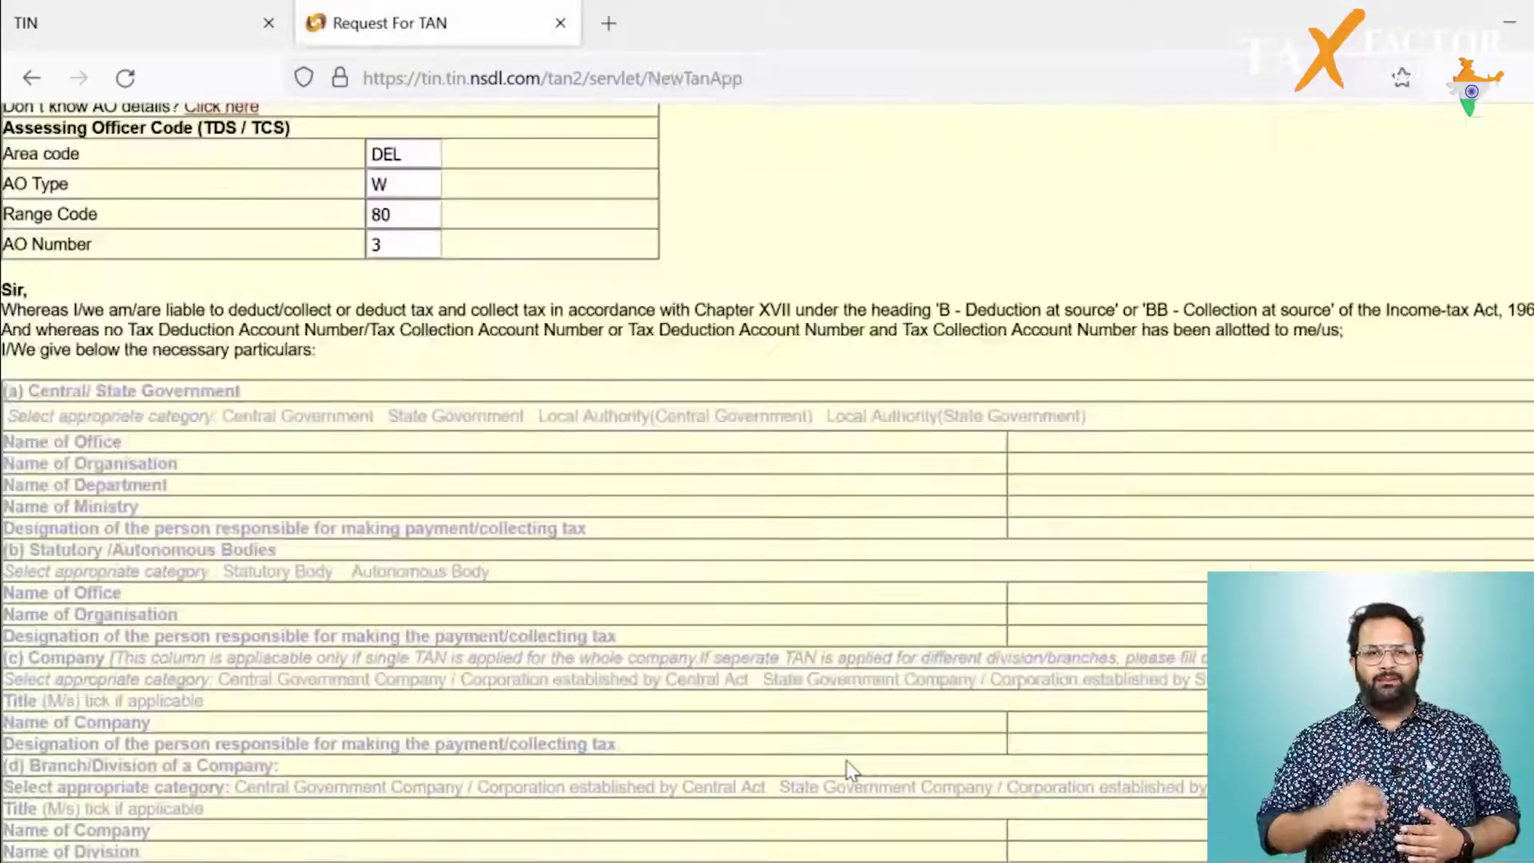
Step: Mark the applicant category as Individual with the title Smt
scroll(850, 769, "down", 2)
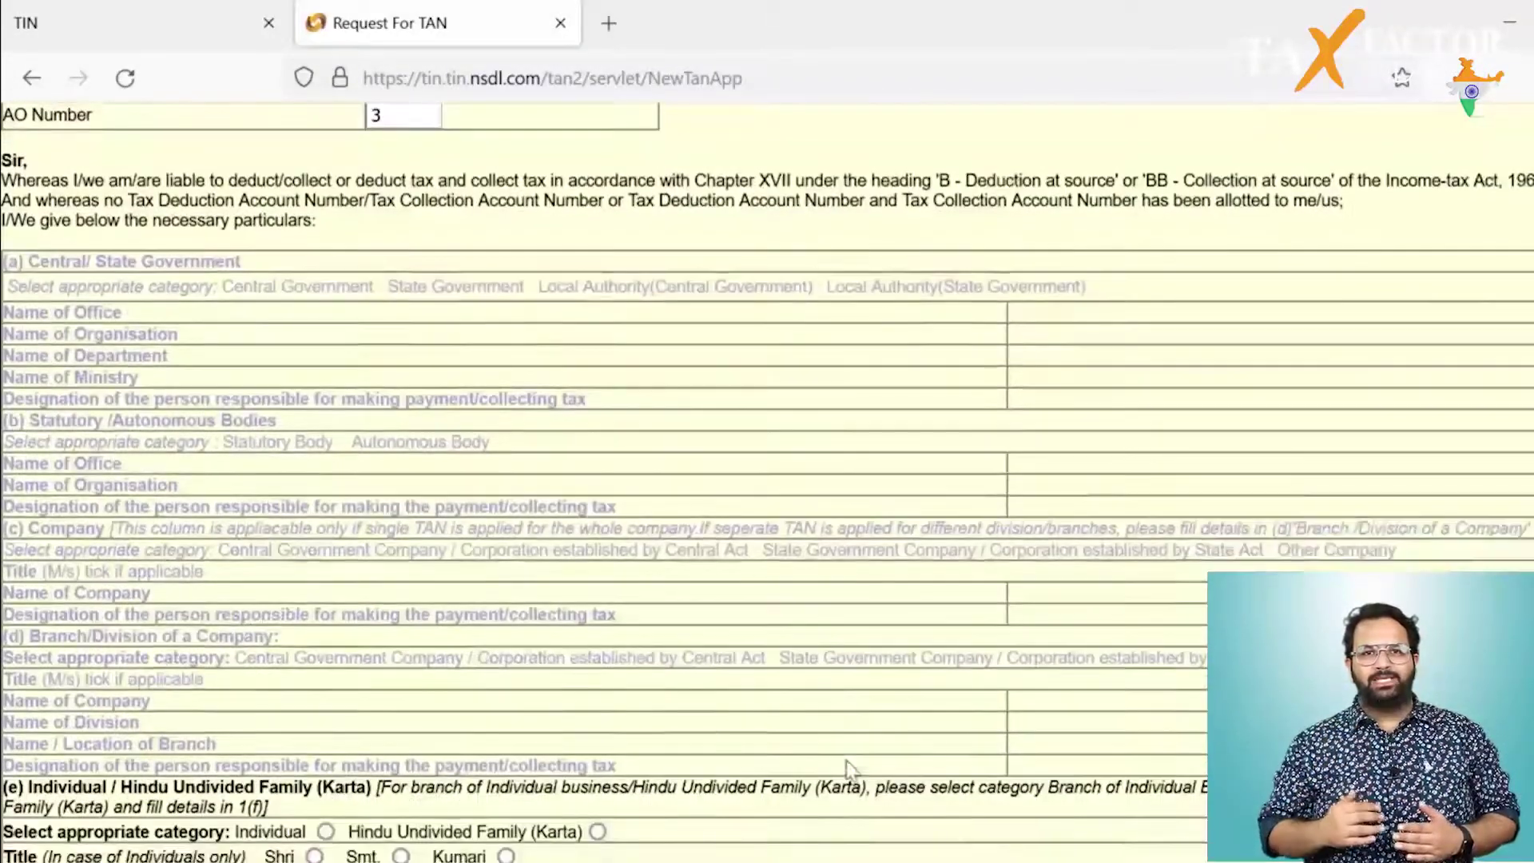
scroll(847, 761, "down", 3)
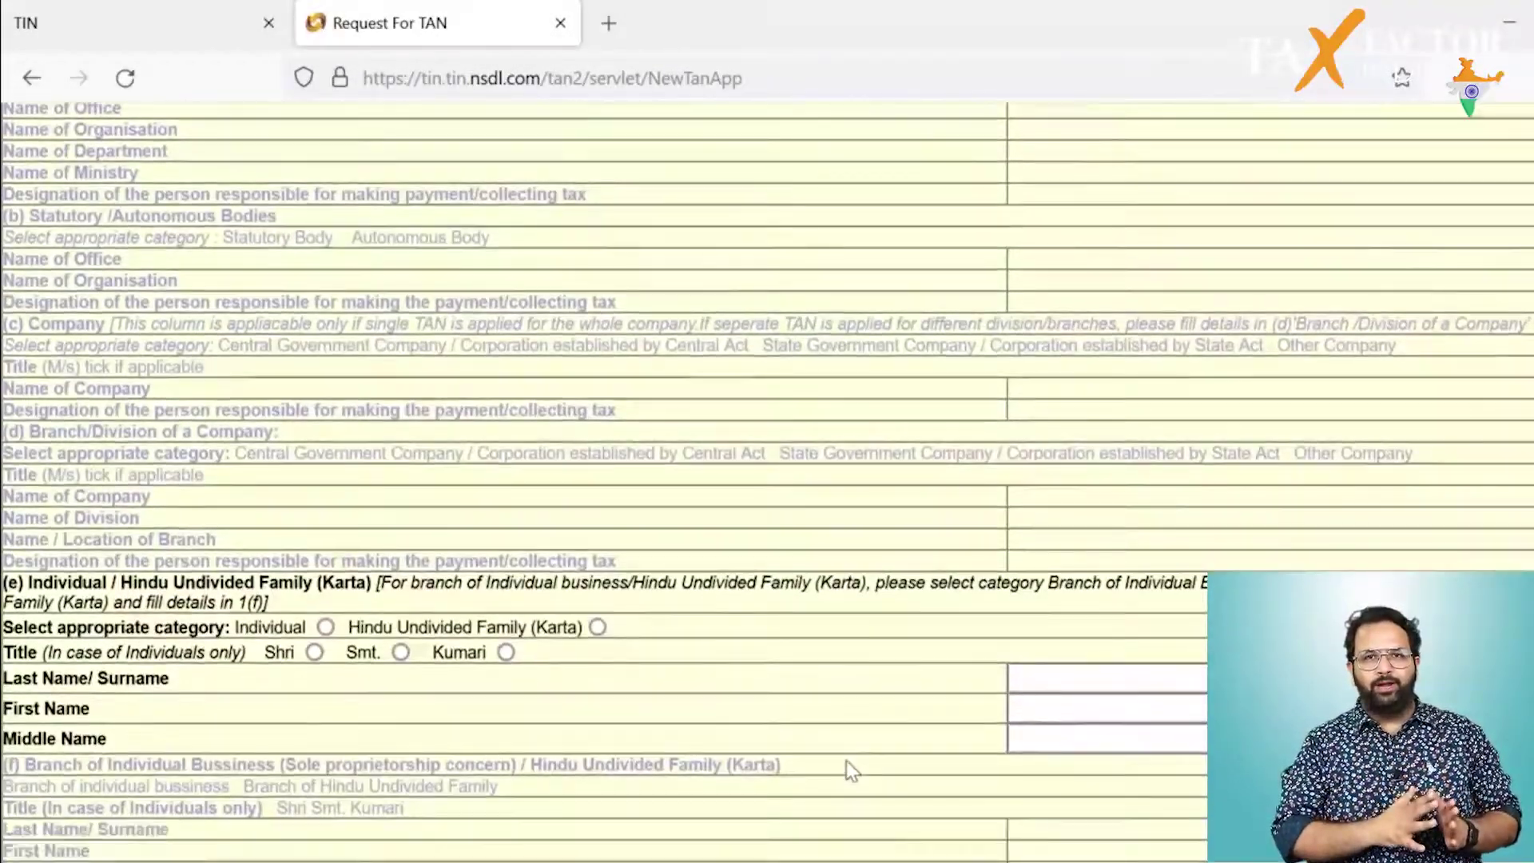
scroll(846, 761, "down", 2)
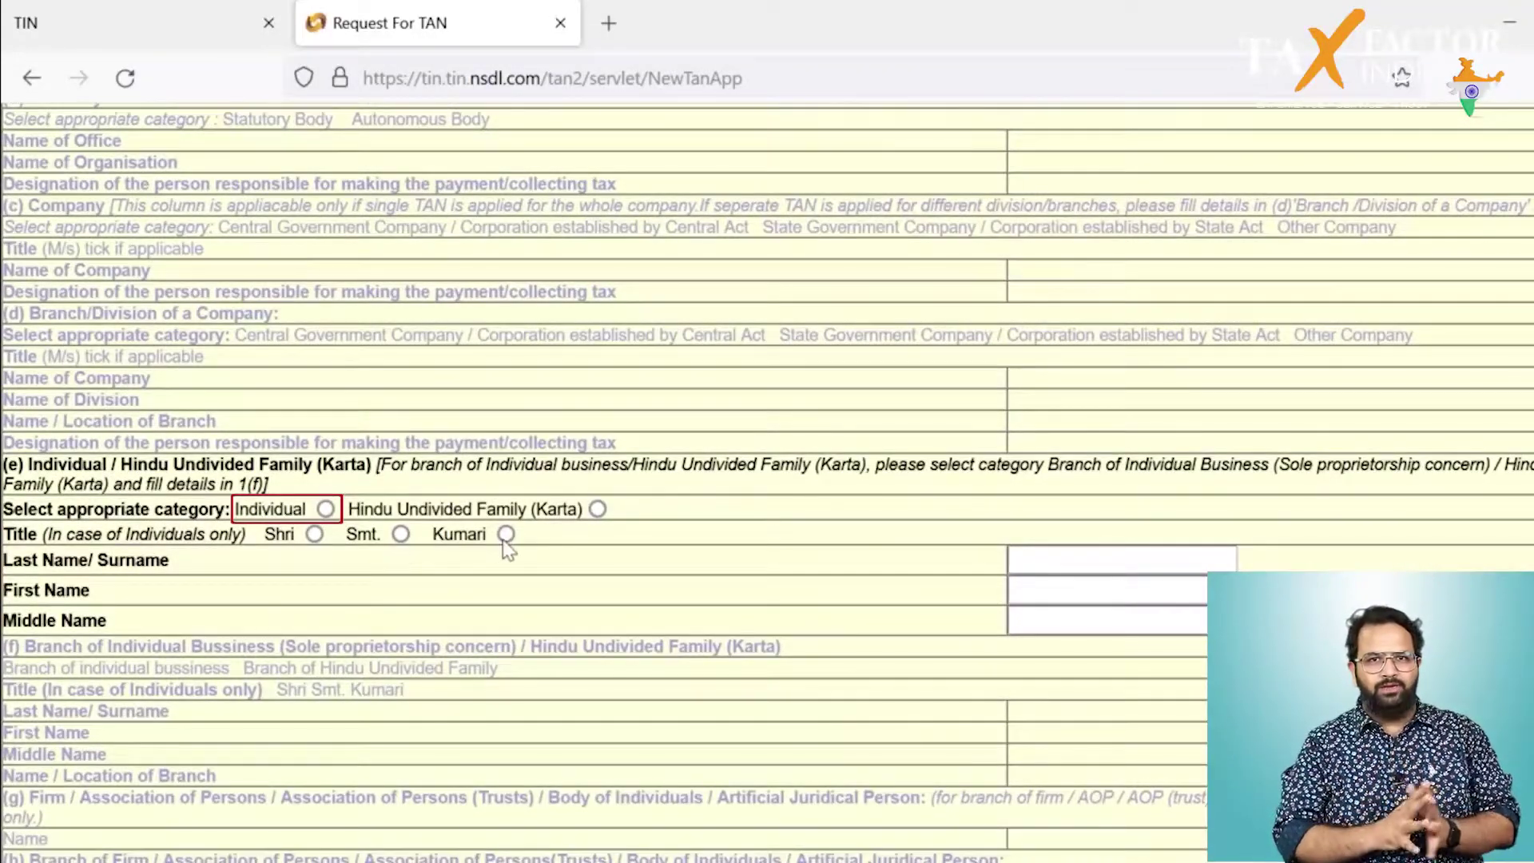
left_click(326, 510)
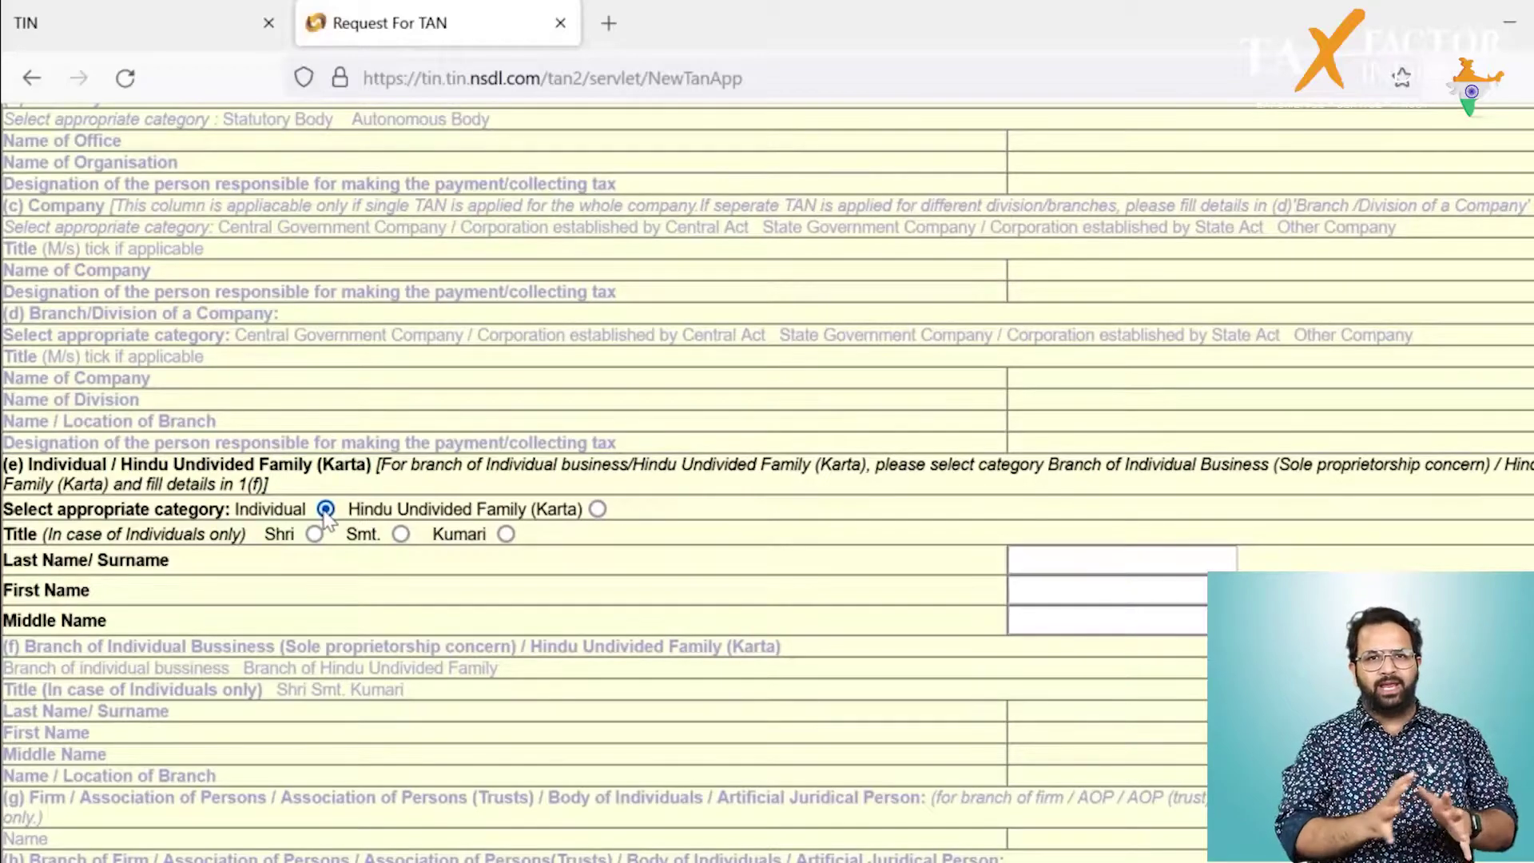
left_click(401, 535)
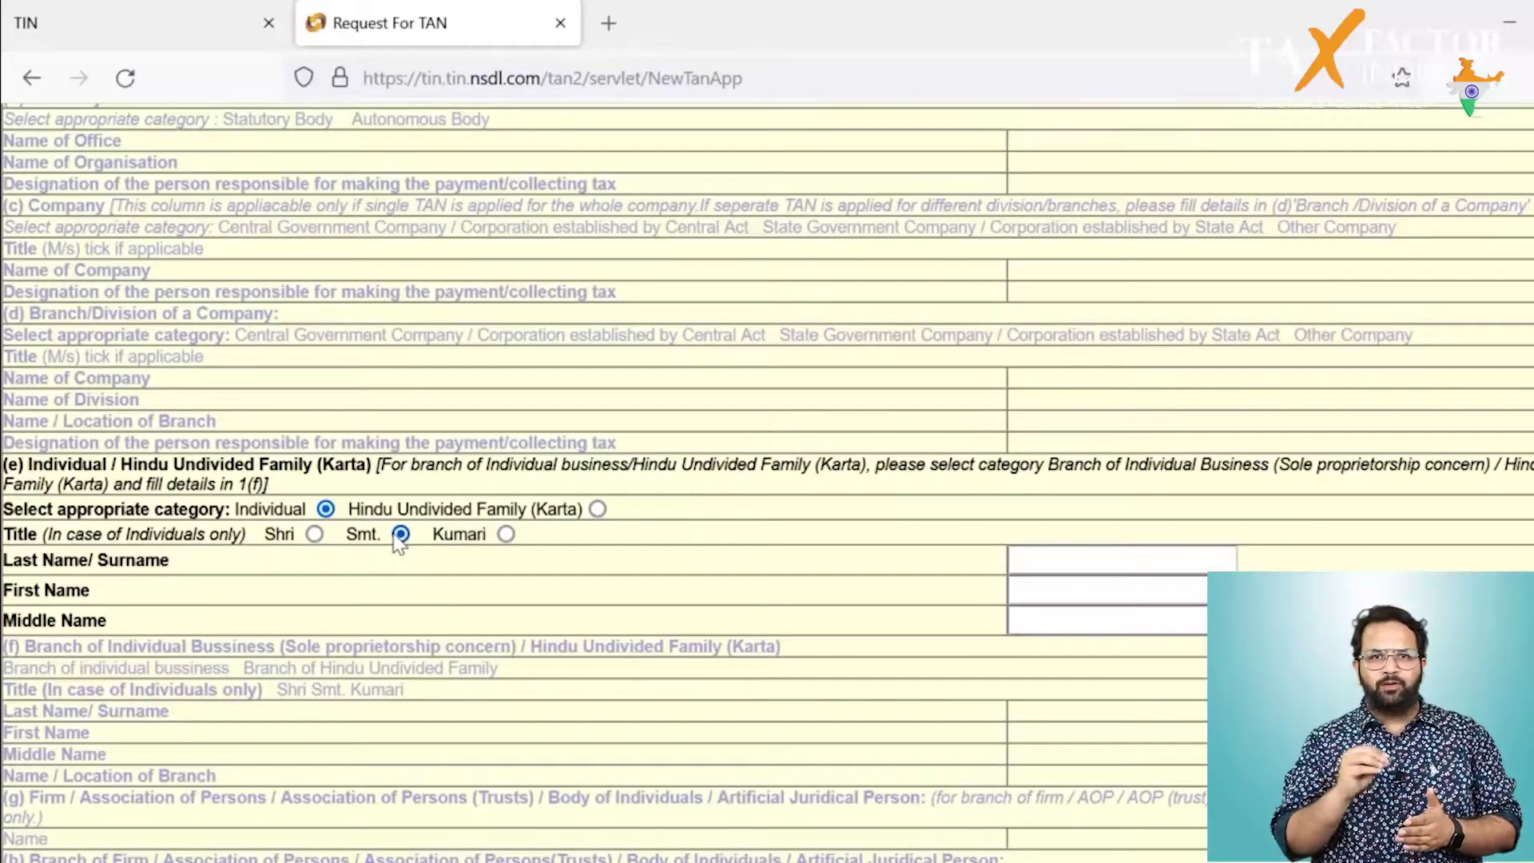
left_click(1047, 568)
left_click(1046, 569)
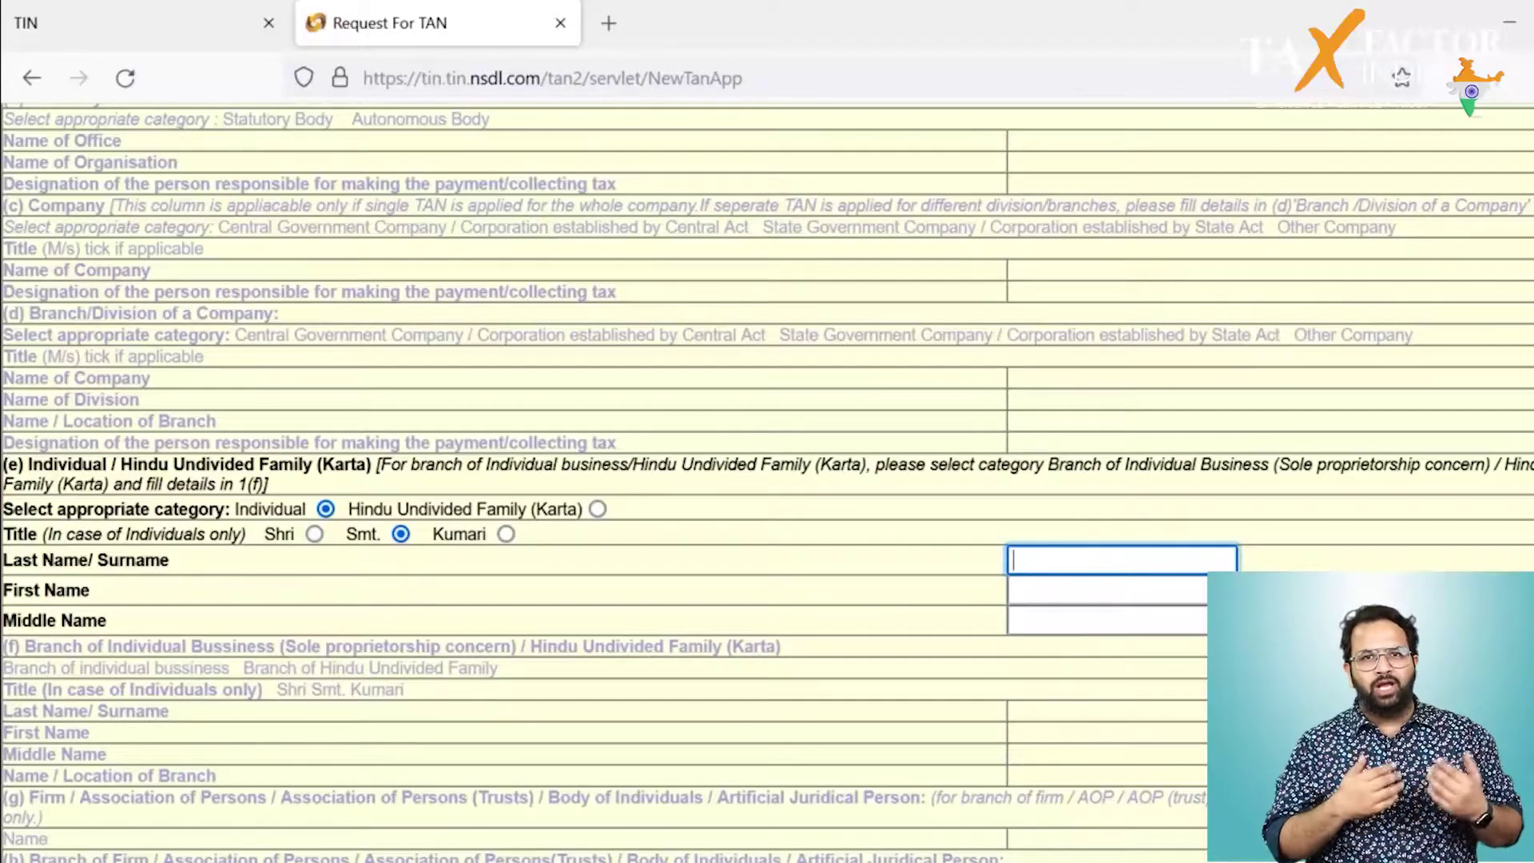
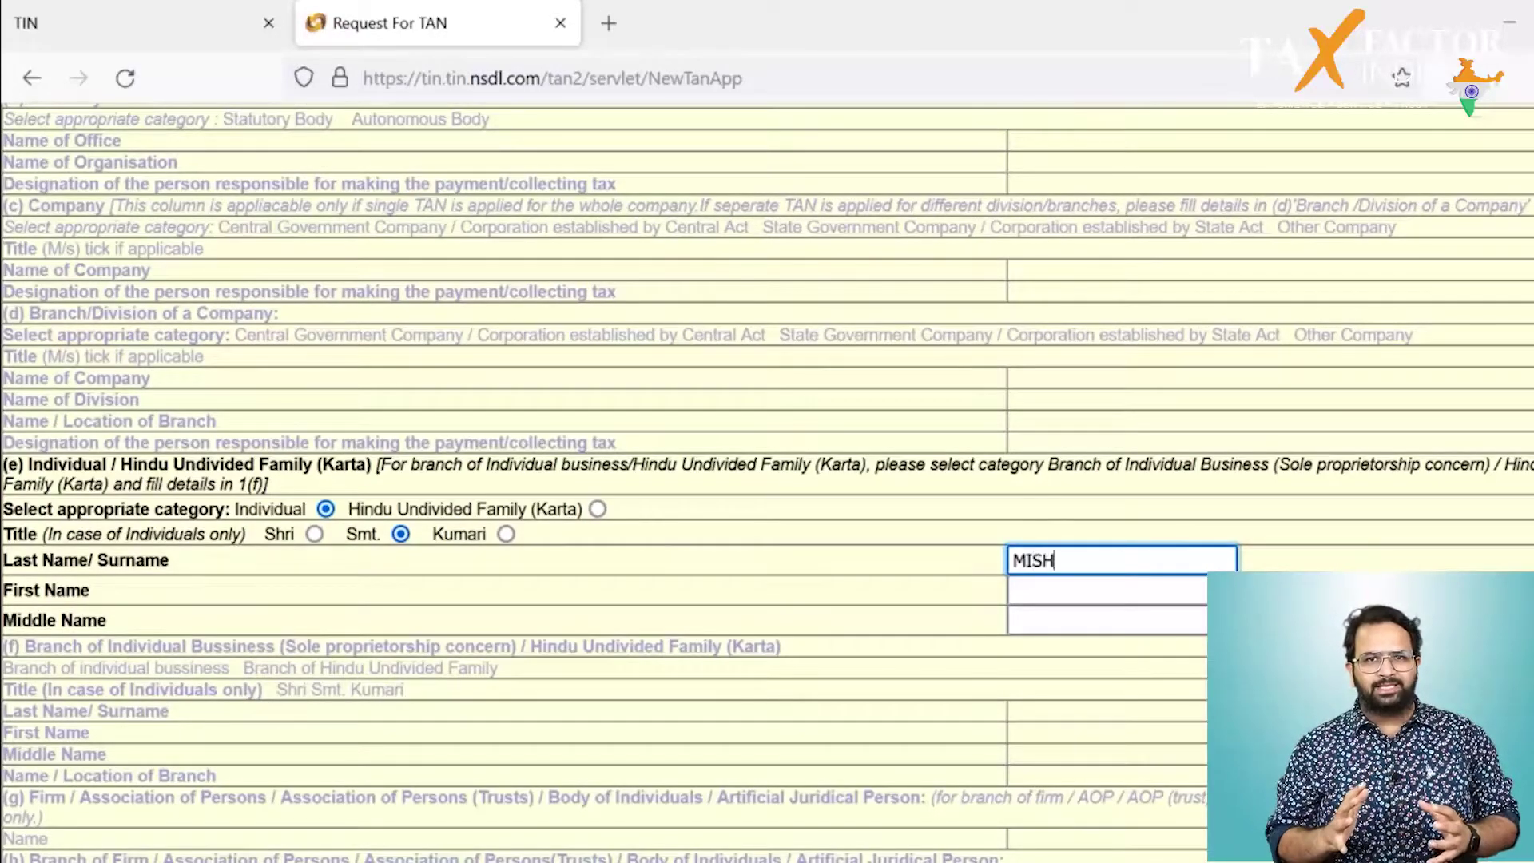
Step: Enter the applicant's surname and first name
left_click(1107, 591)
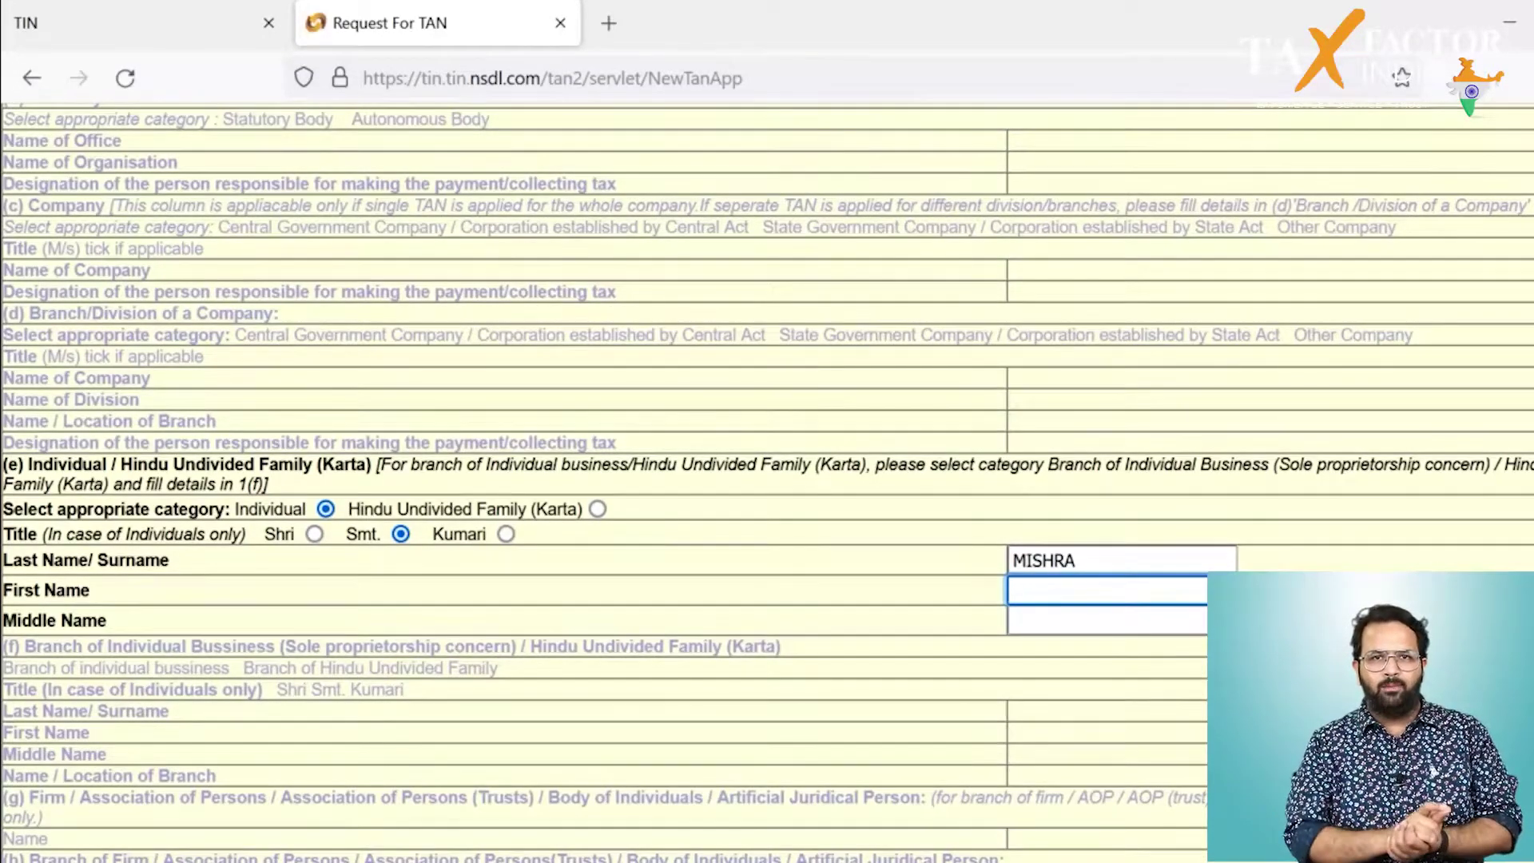
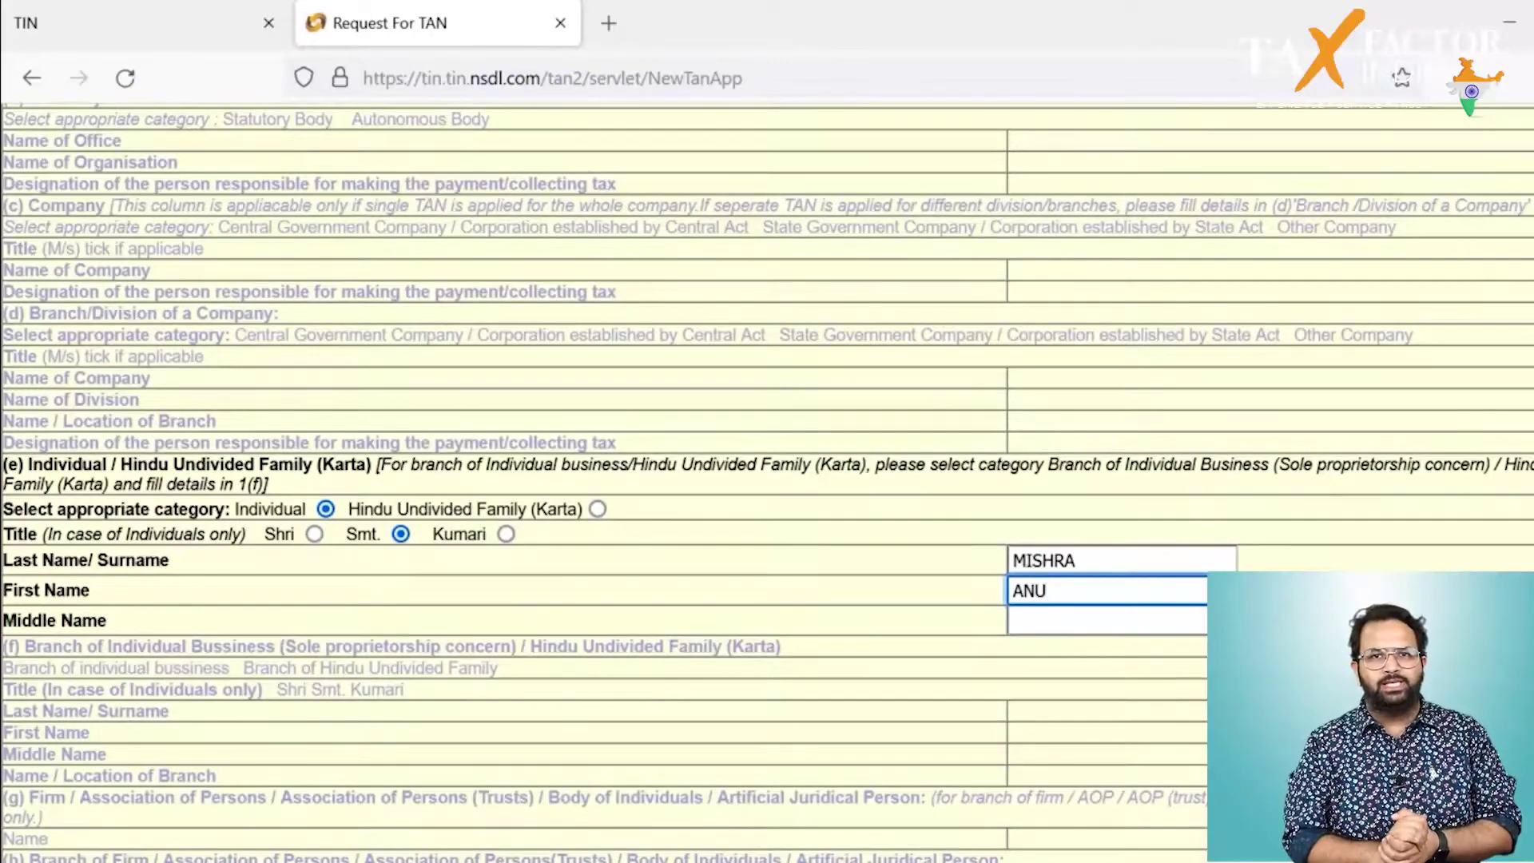
Step: Fill in the applicant's address: building, street, locality, town, state and PIN code
key("Tab")
key("Tab")
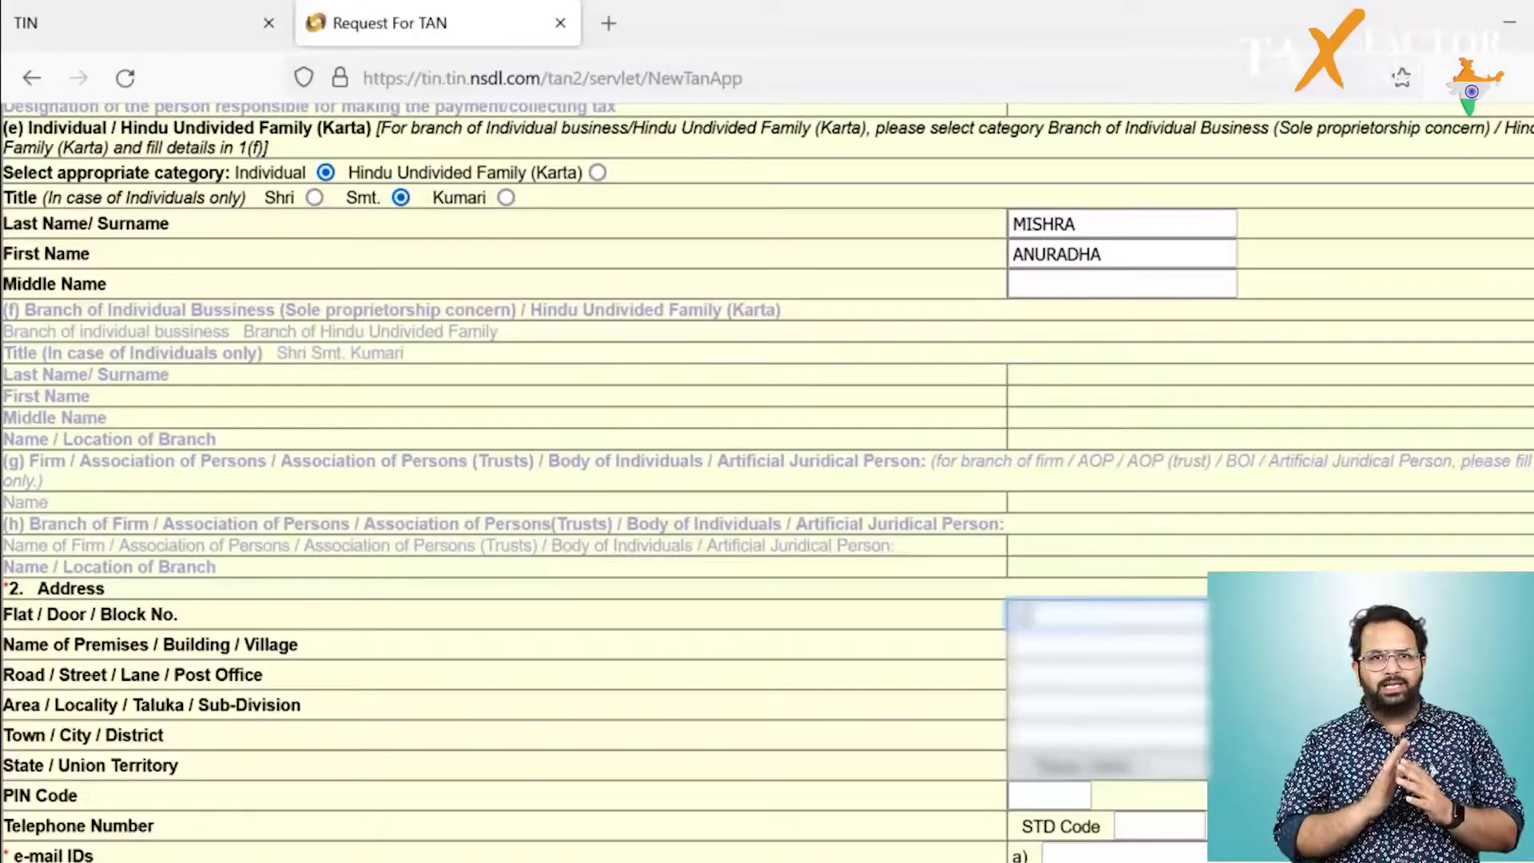
key("Tab")
type("ABC HOUSE")
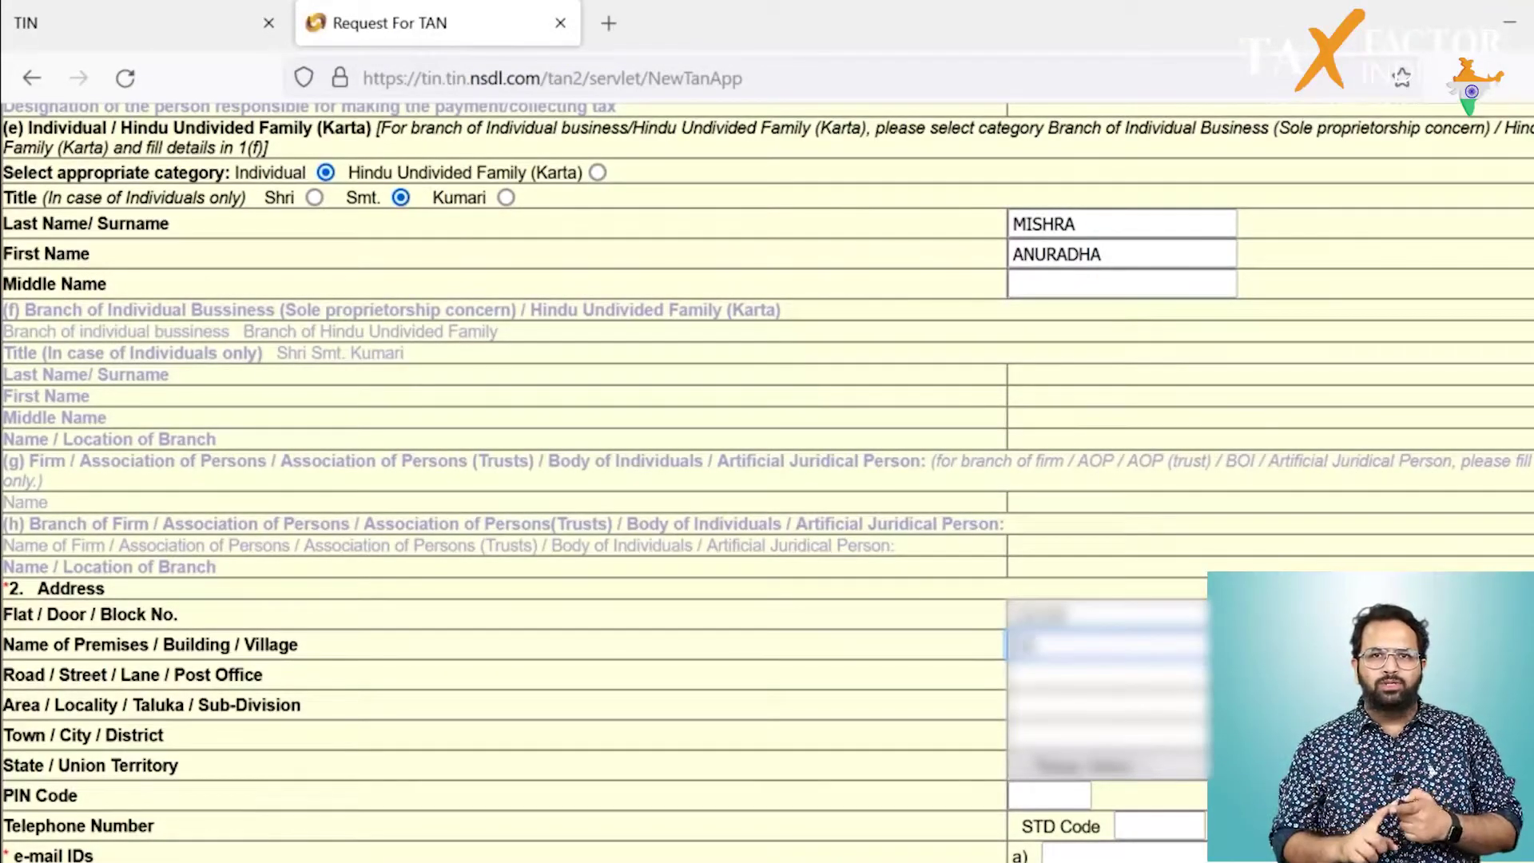
type(" APARTMENT")
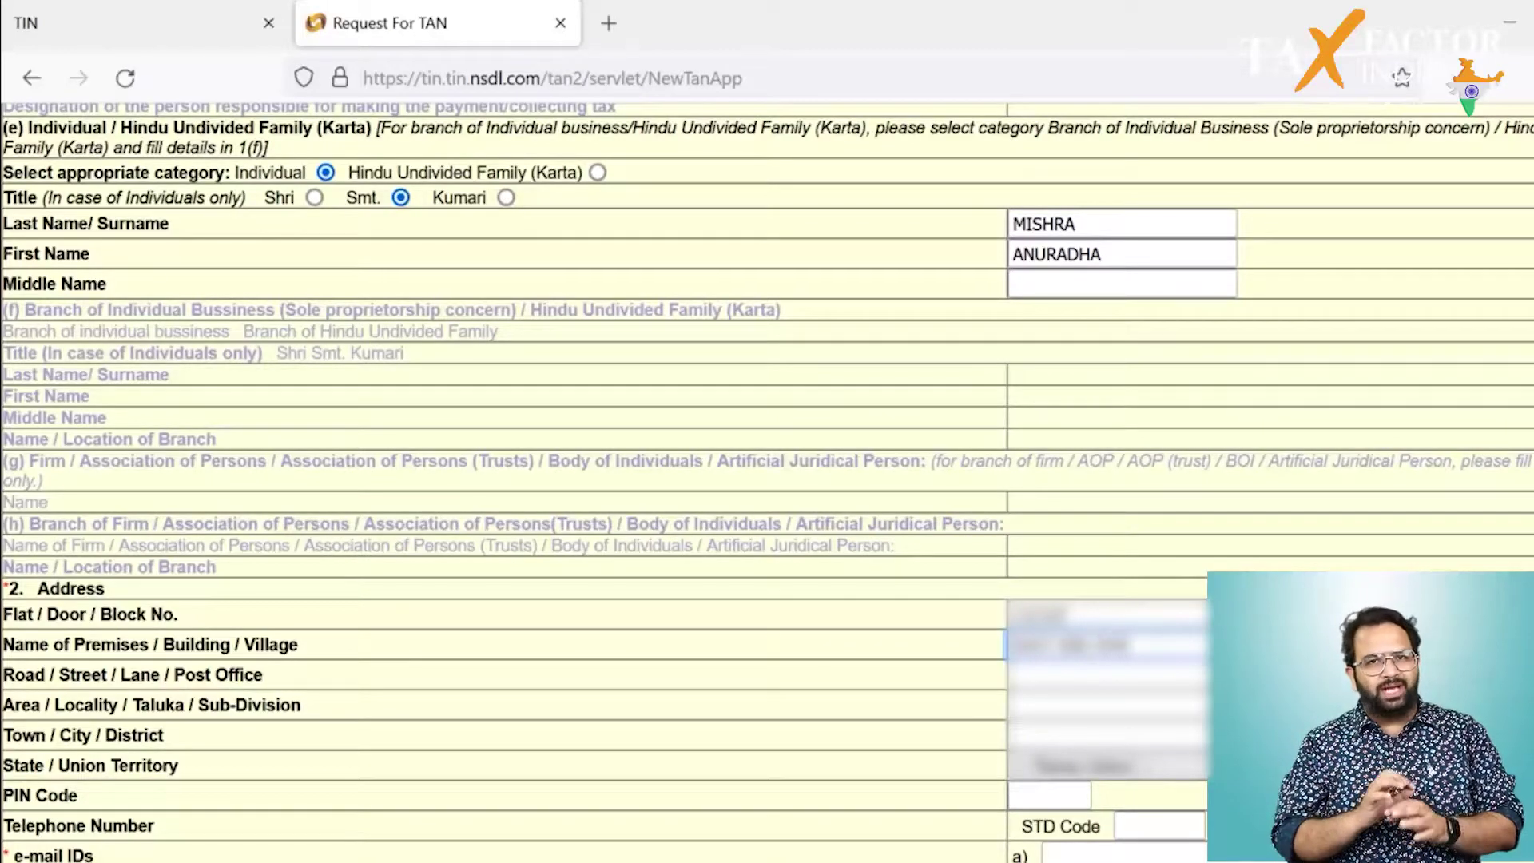
key("Tab")
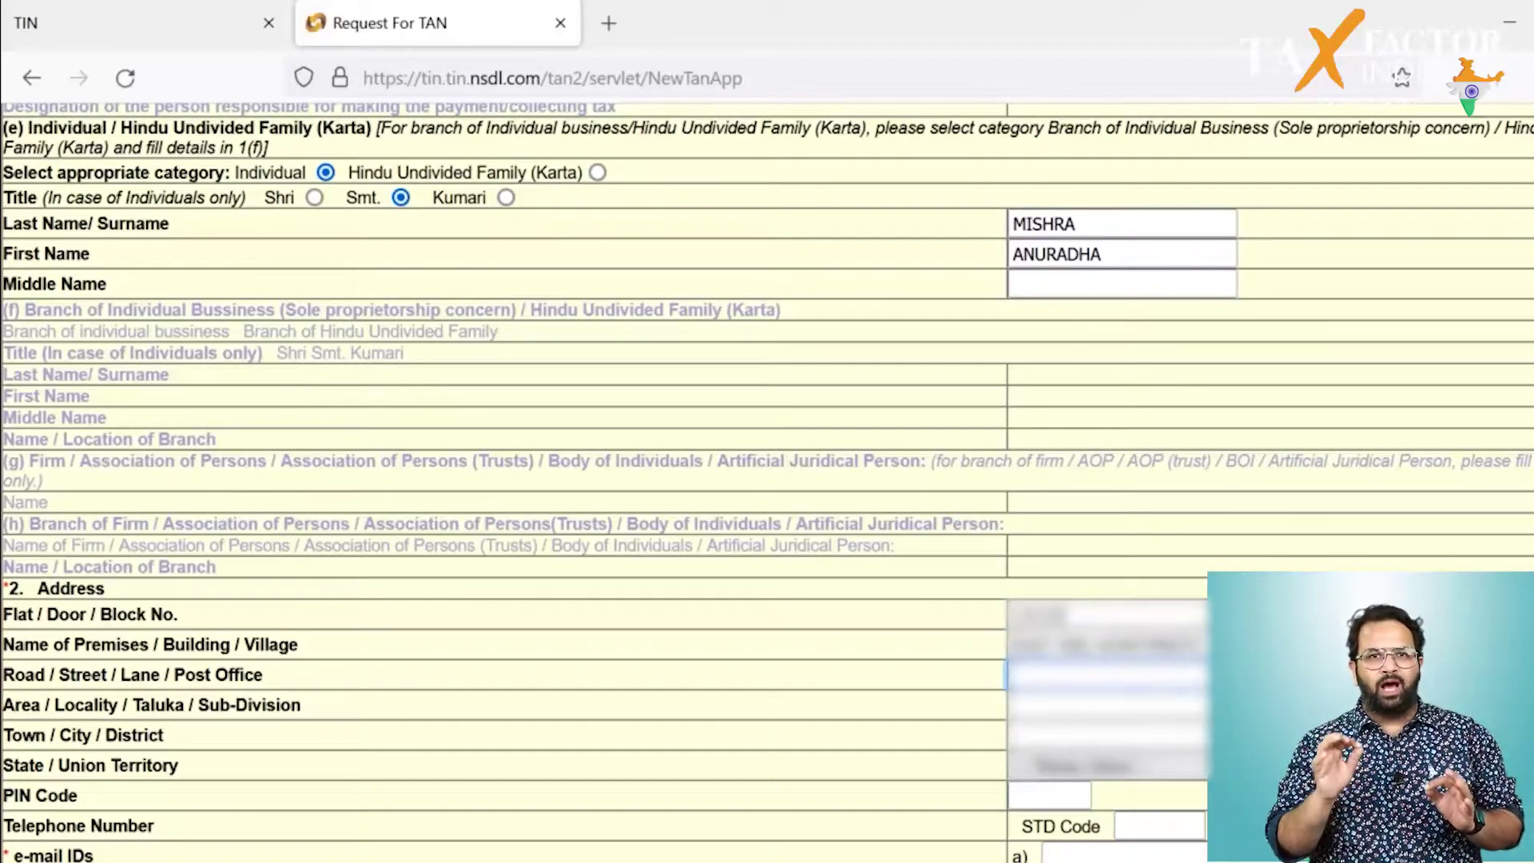
type("MAIN ROAD")
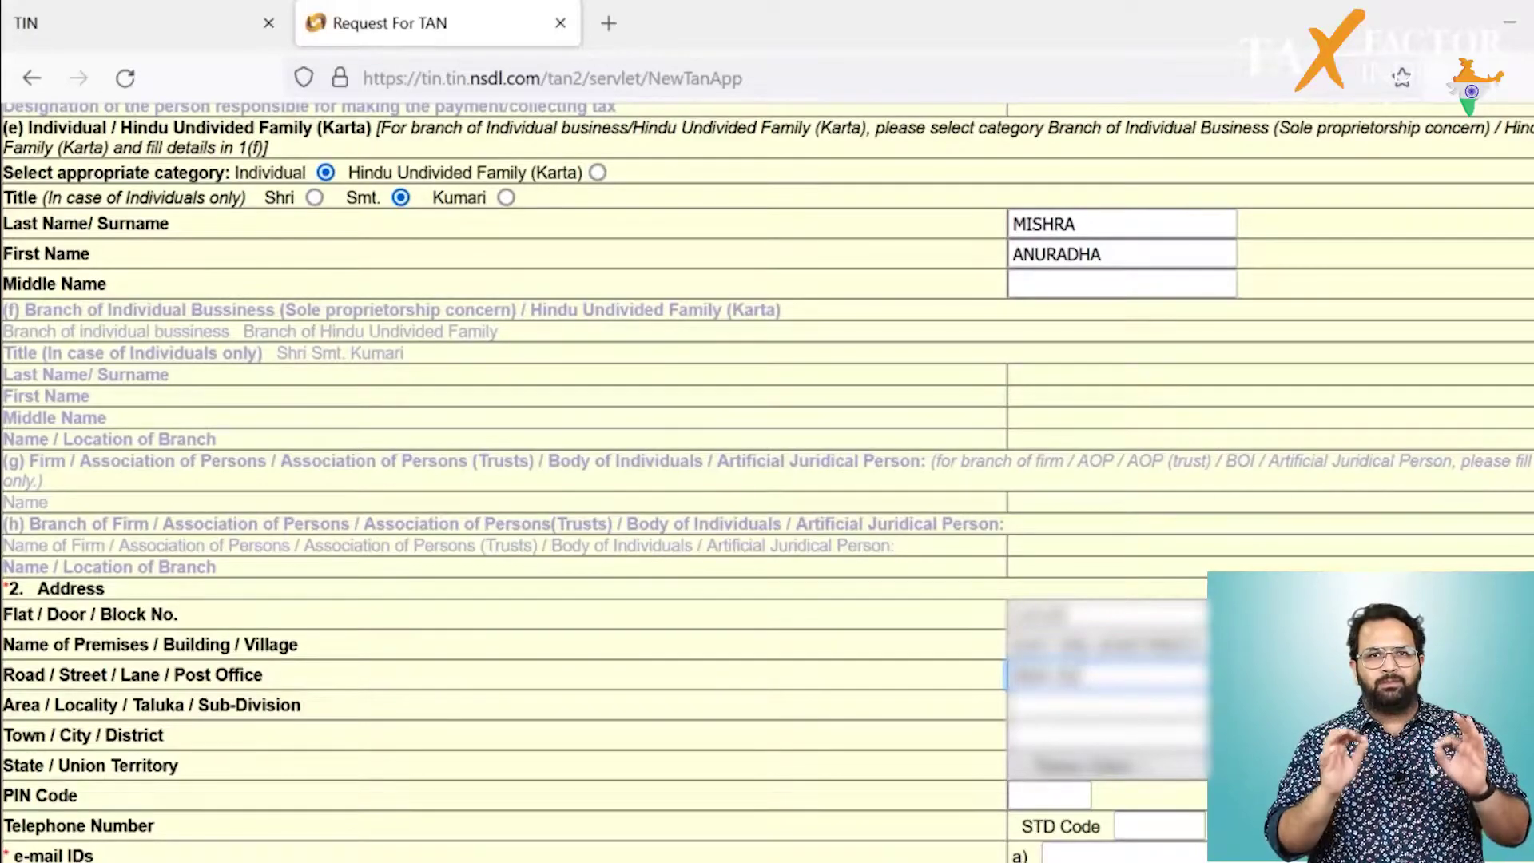
type(" NEAR PARK")
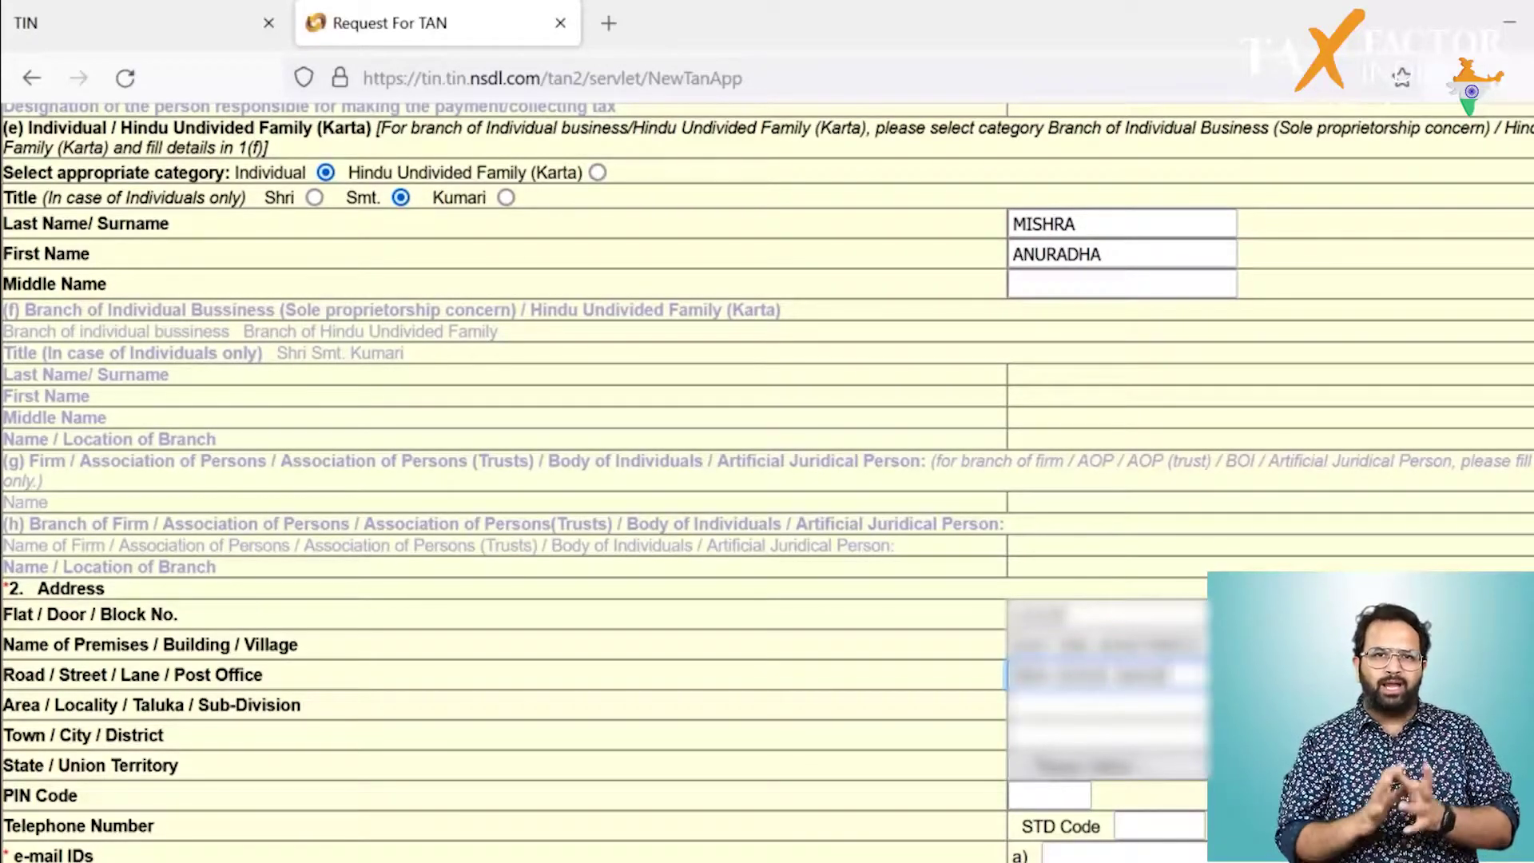
type(" ROAD")
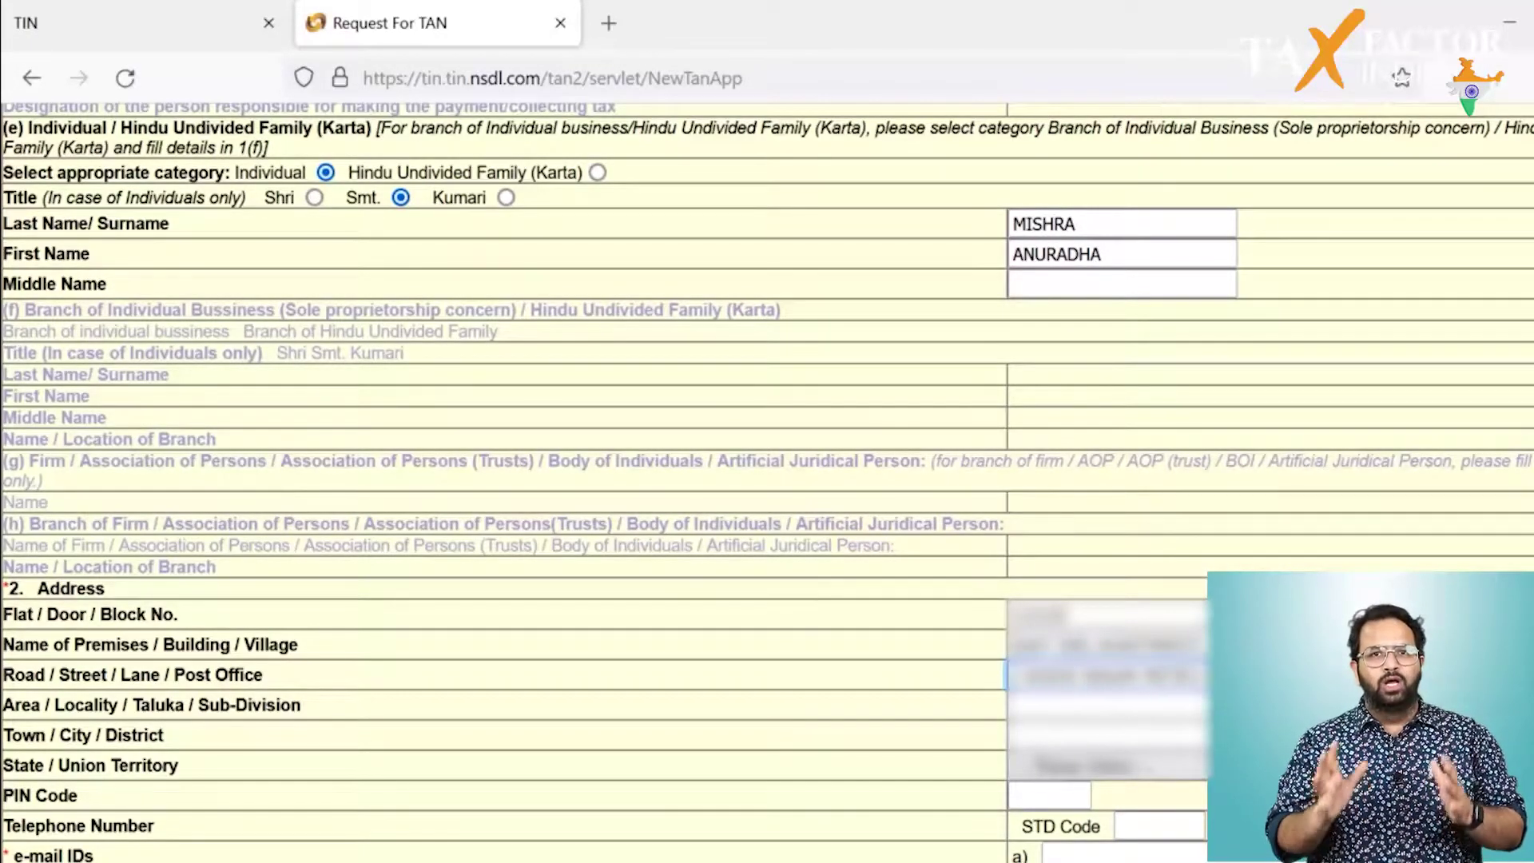
left_click(1107, 705)
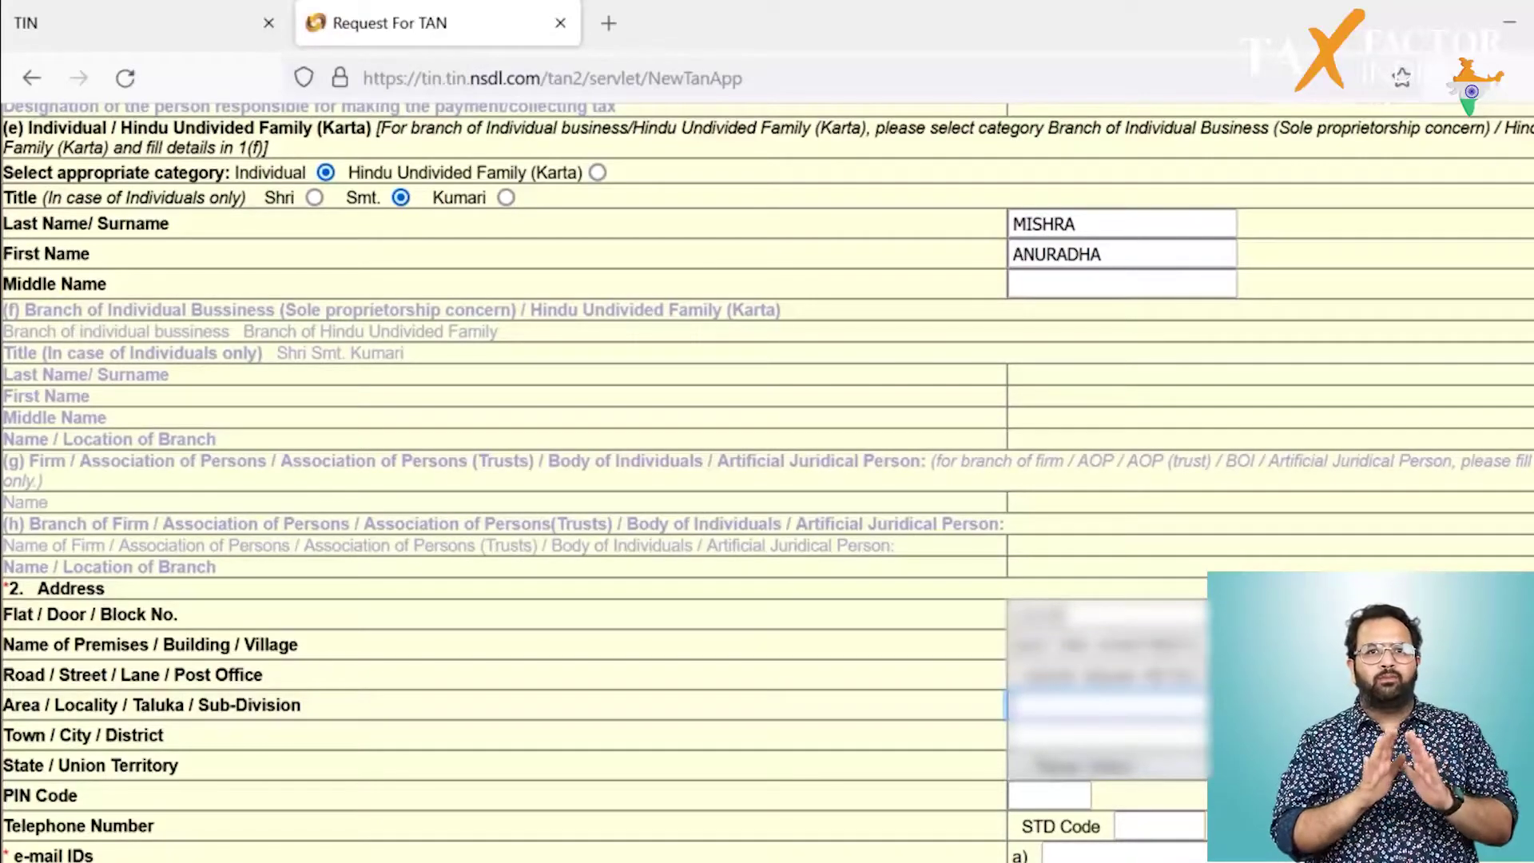
type("MAYUR VIHAR")
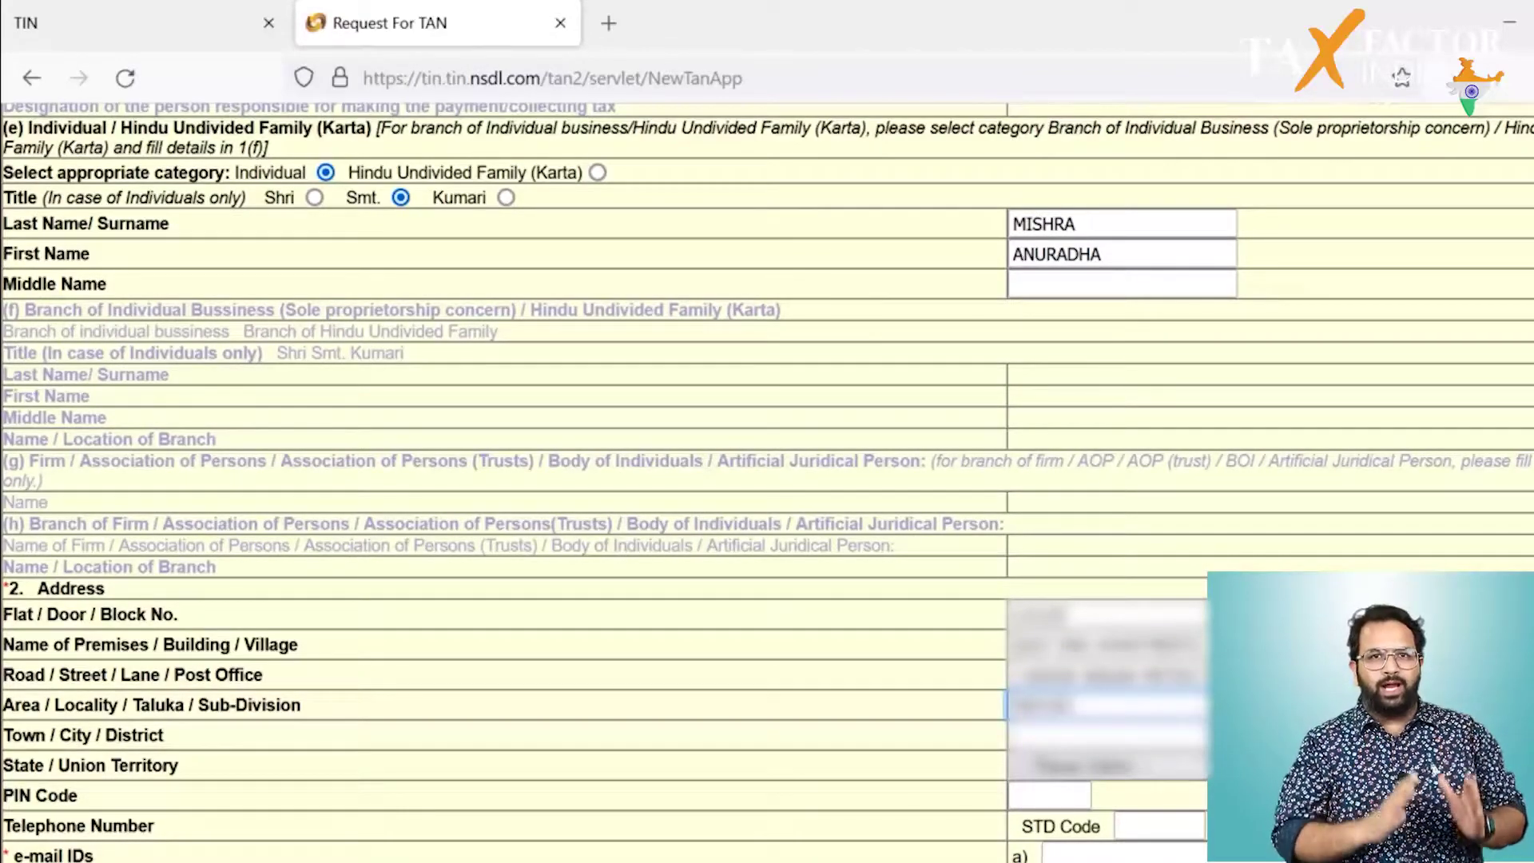
type(" PHASE 1")
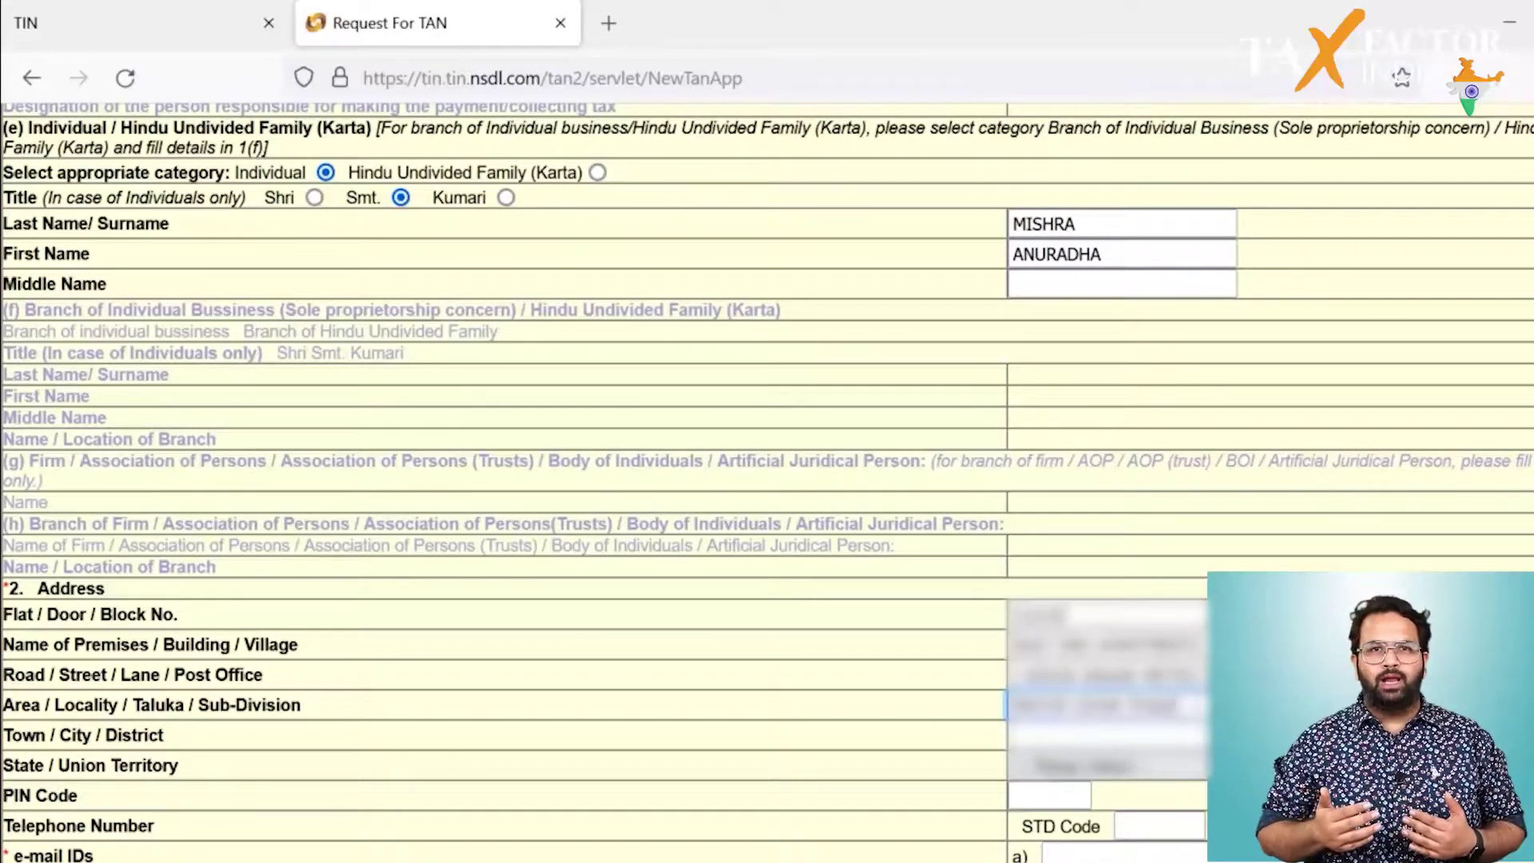
key("Tab")
type("DELHI")
key("Tab")
key("d")
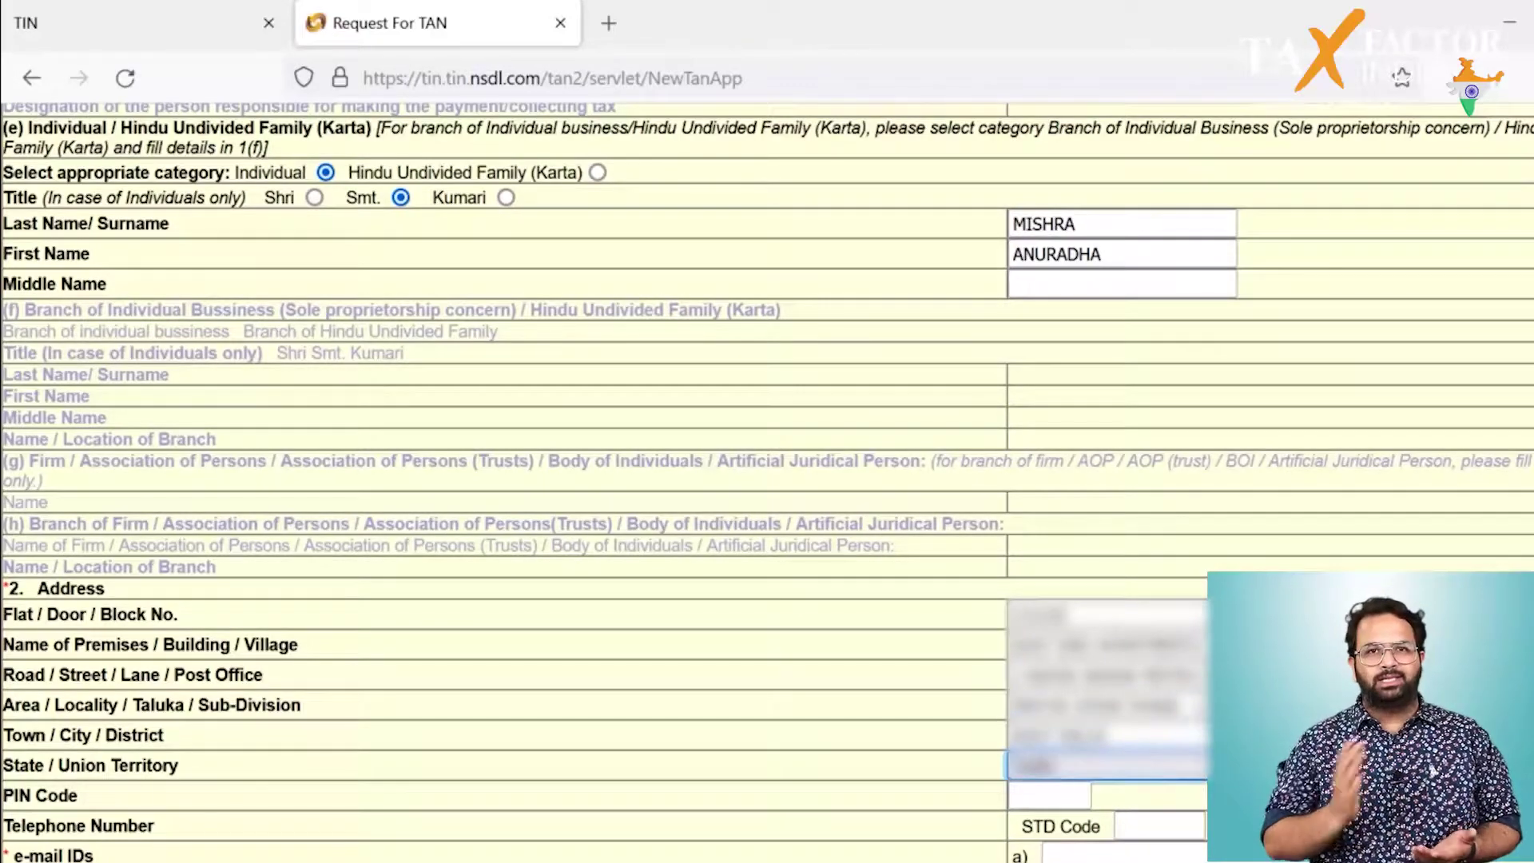
left_click(1048, 795)
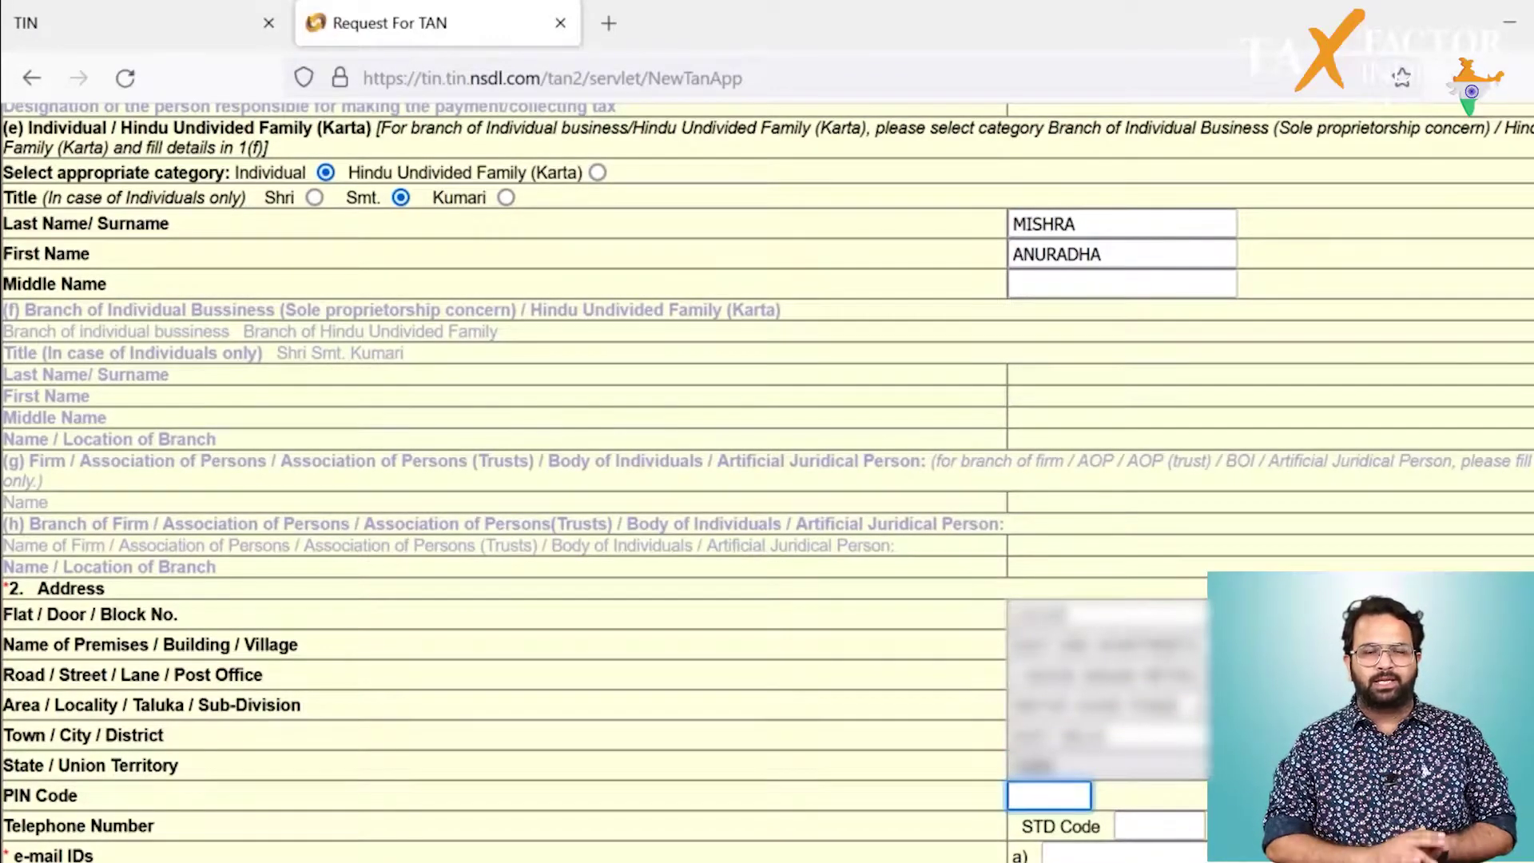
type("110096")
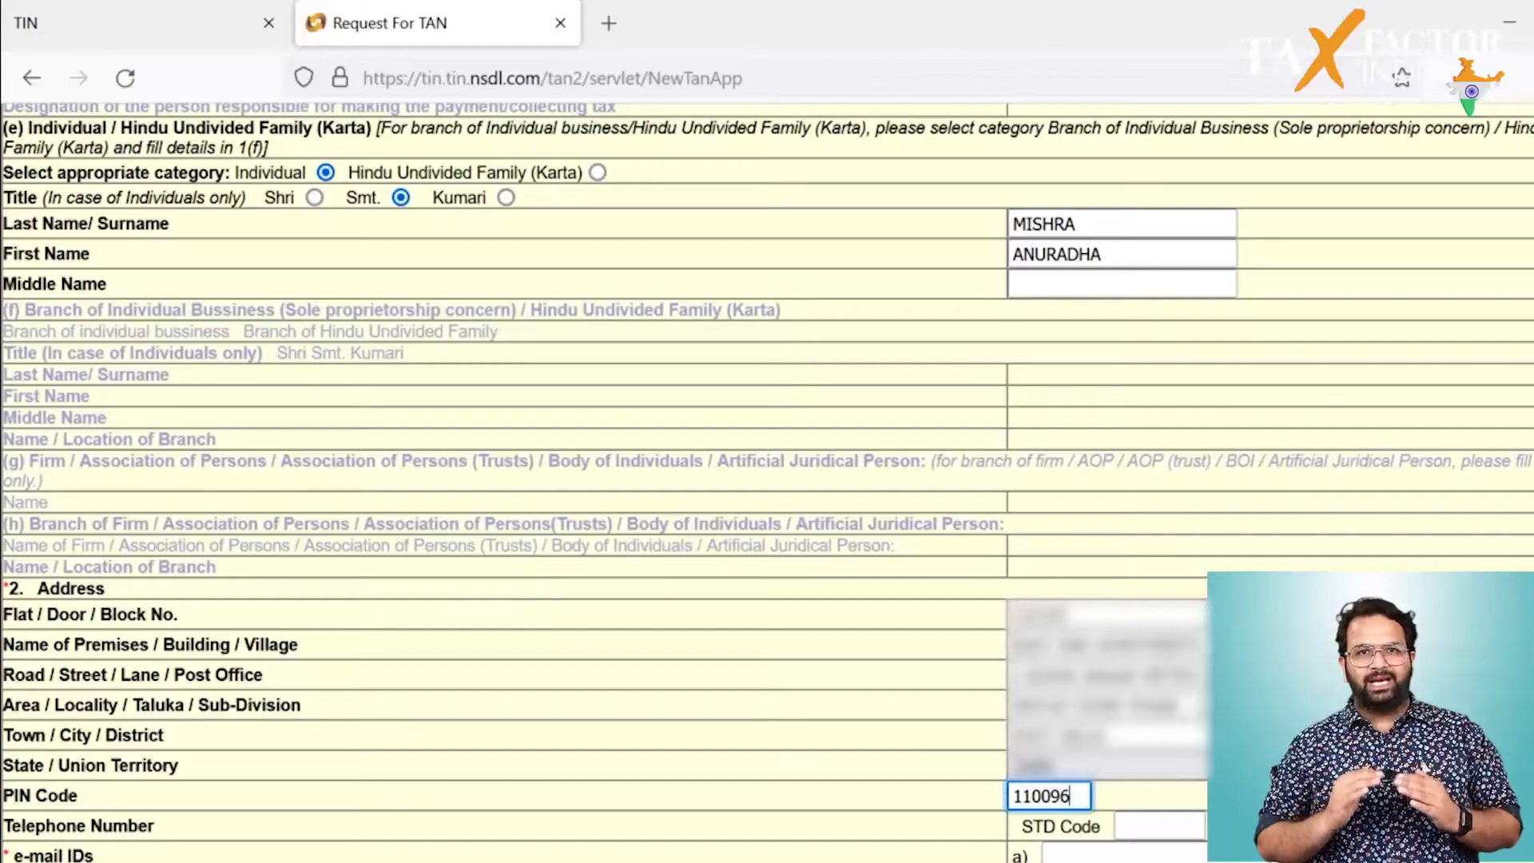
Step: Enter the applicant's e-mail address, choose Indian nationality and type the PAN
scroll(767, 479, "down", 3)
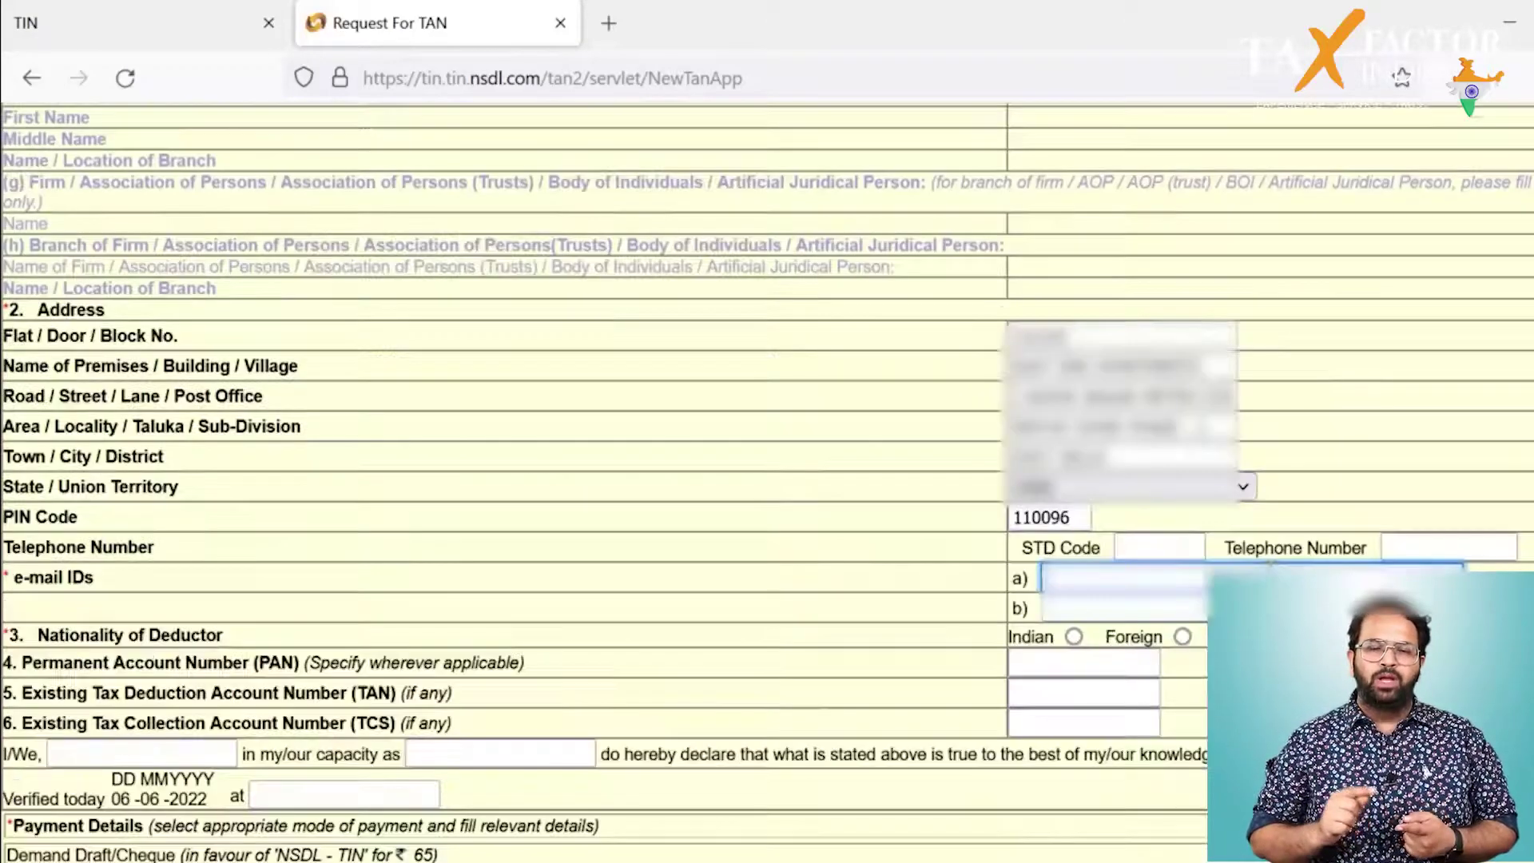
left_click(1118, 578)
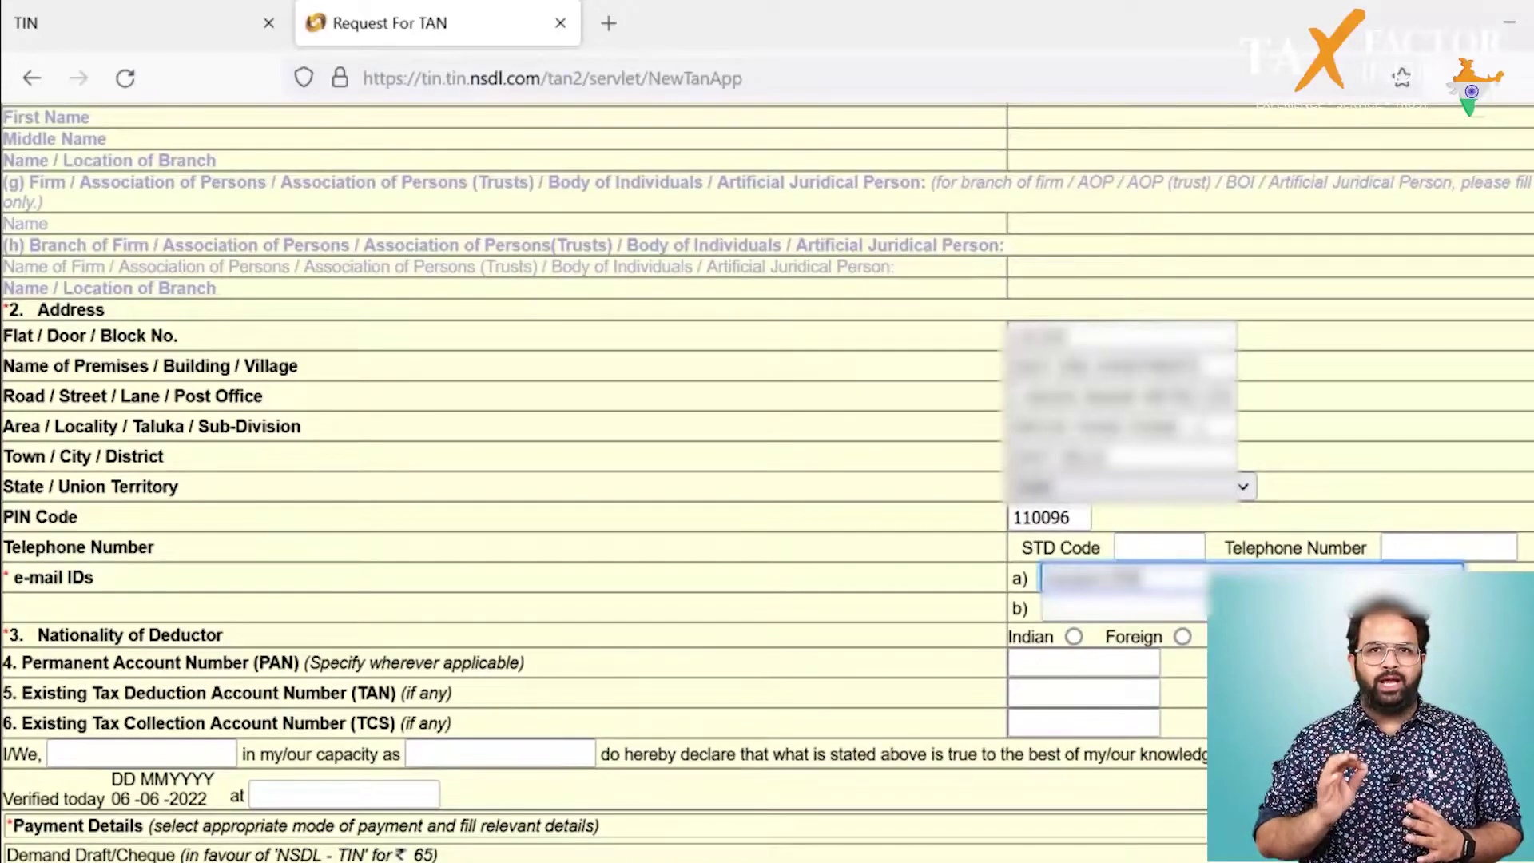
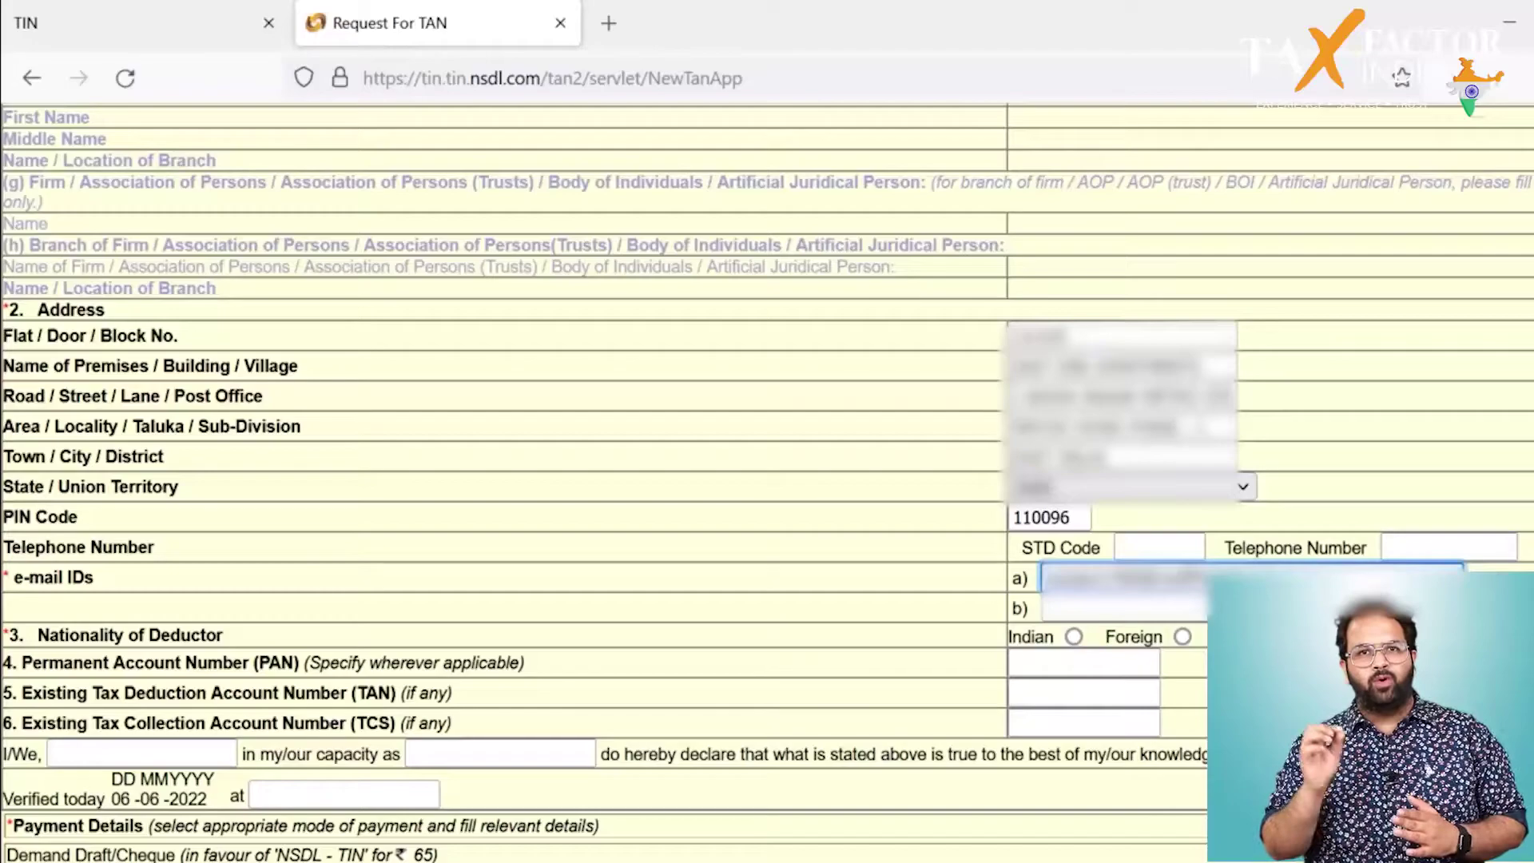
left_click(1075, 639)
left_click(1076, 661)
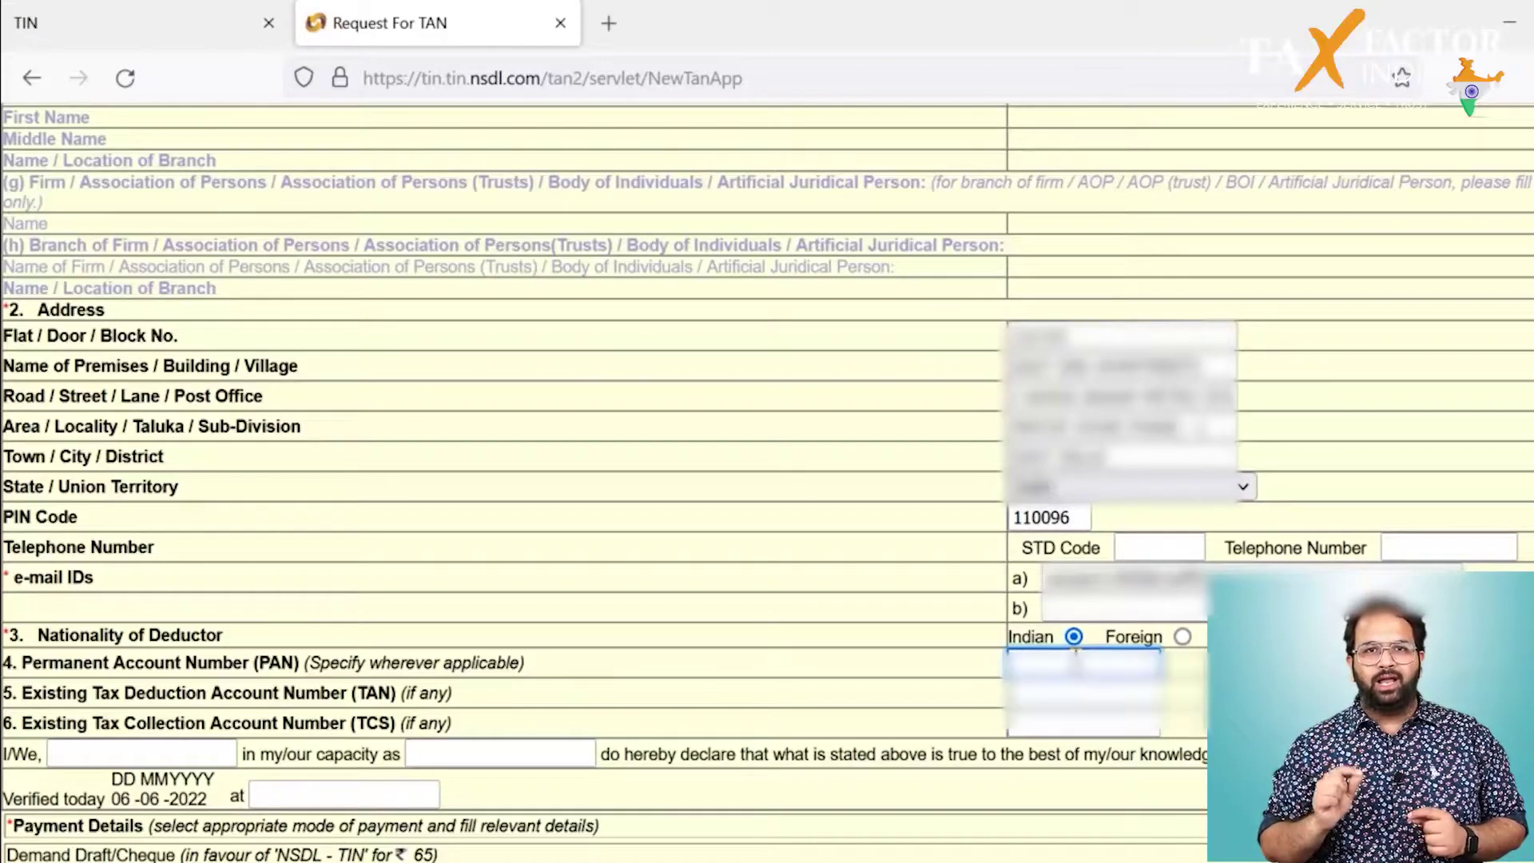
type("ABCDE1")
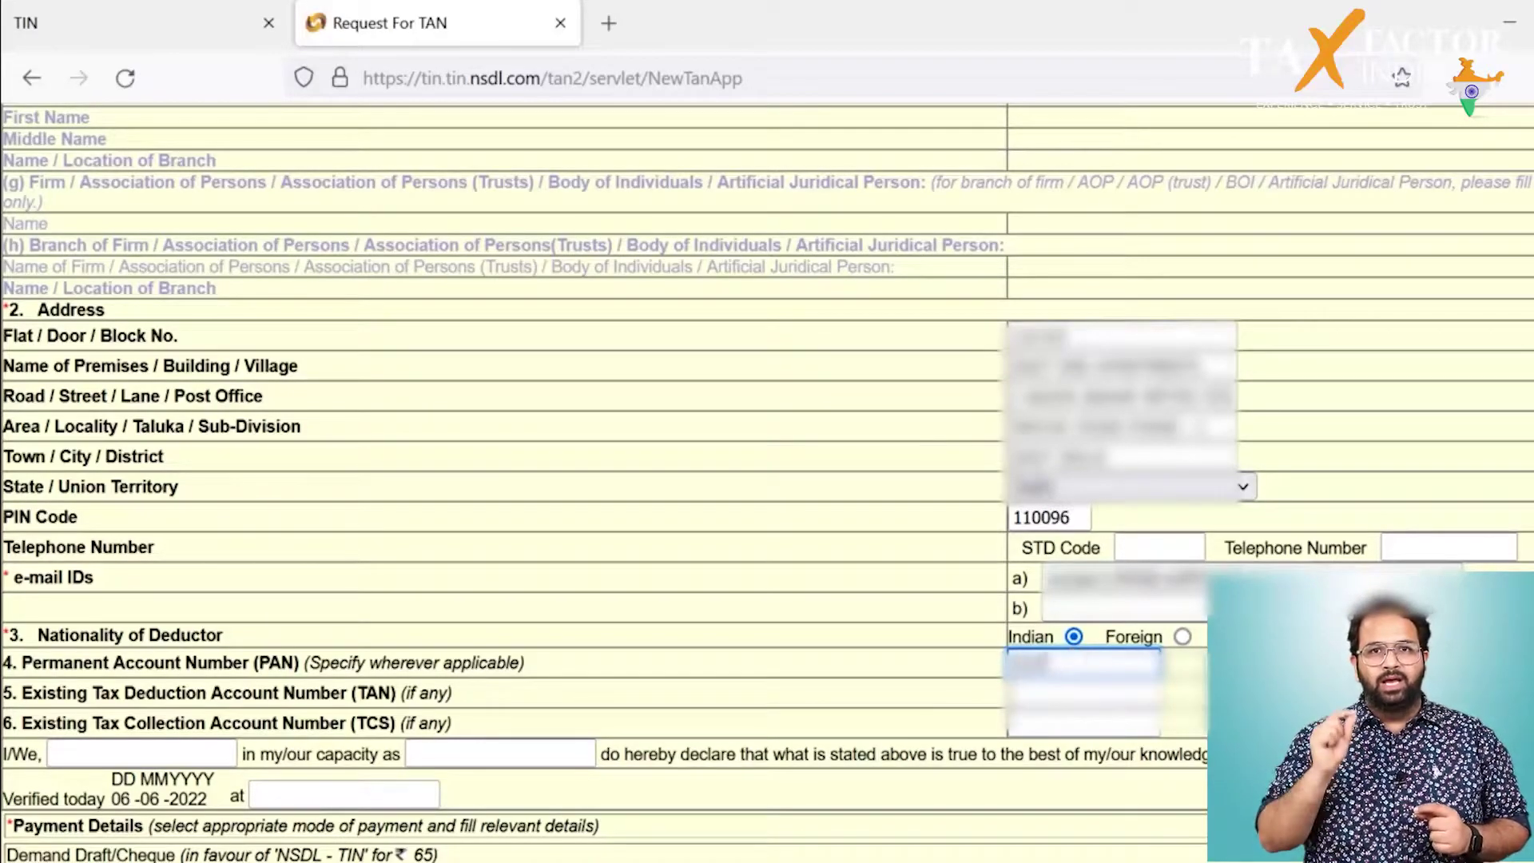
type("234F")
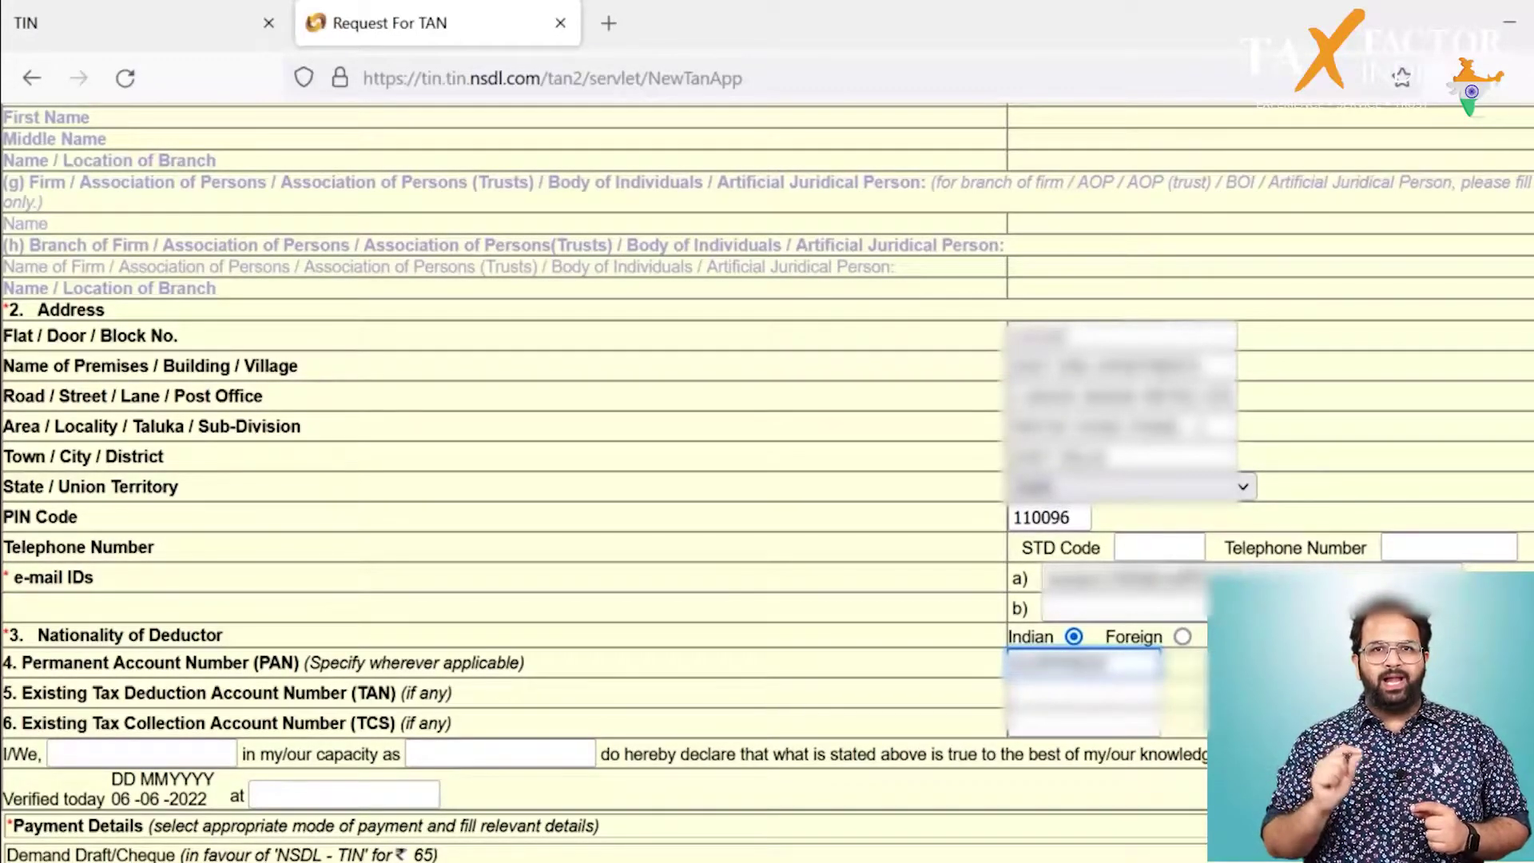
Step: Complete the declaration with the applicant's name, capacity INDIVIDUAL and place NEW DELHI, then submit
scroll(110, 630, "down", 2)
left_click(110, 631)
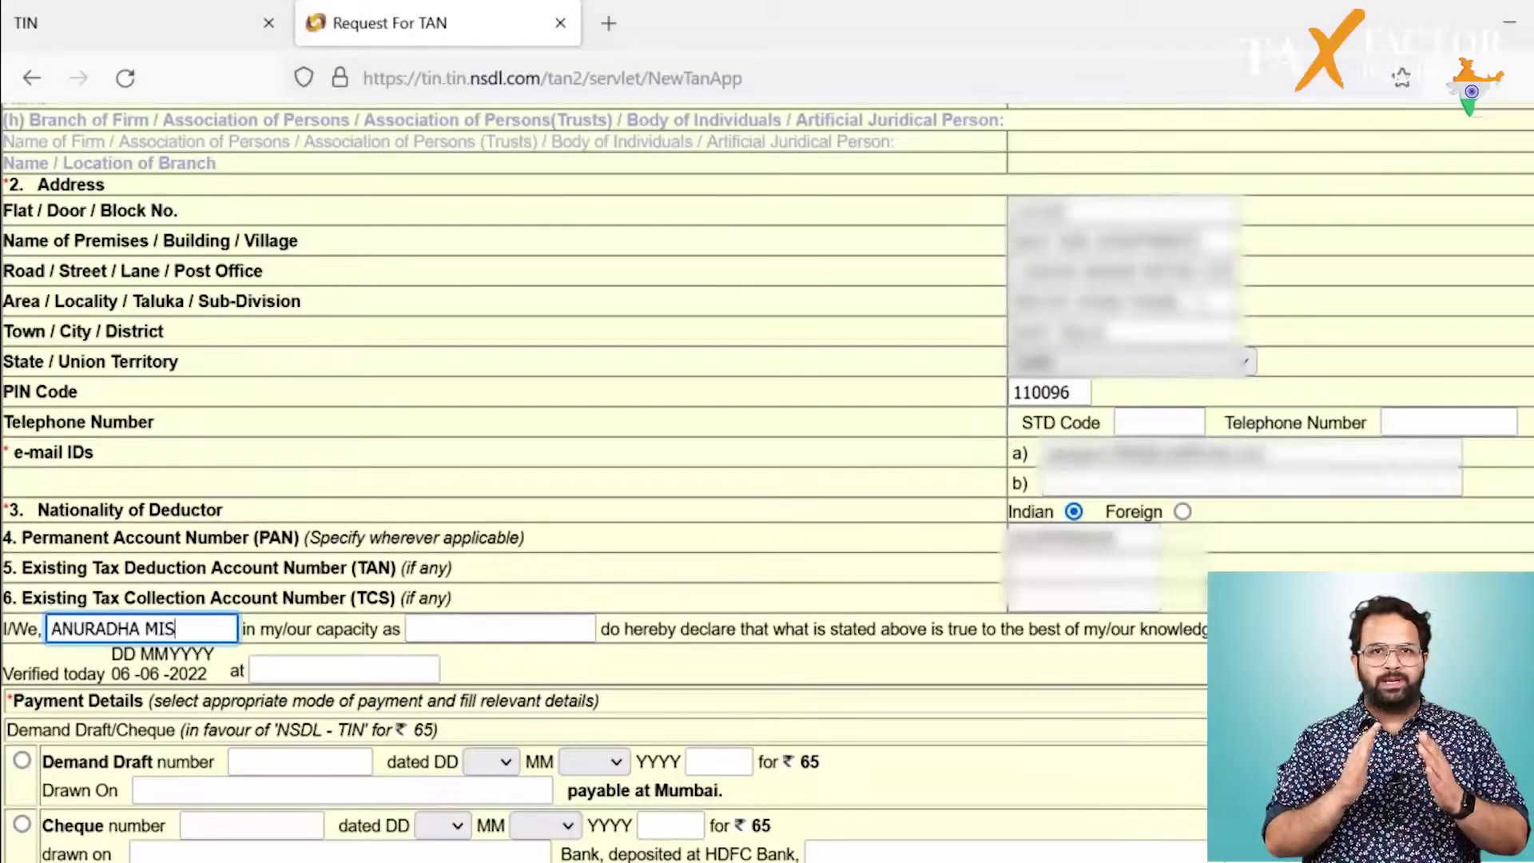
key("Tab")
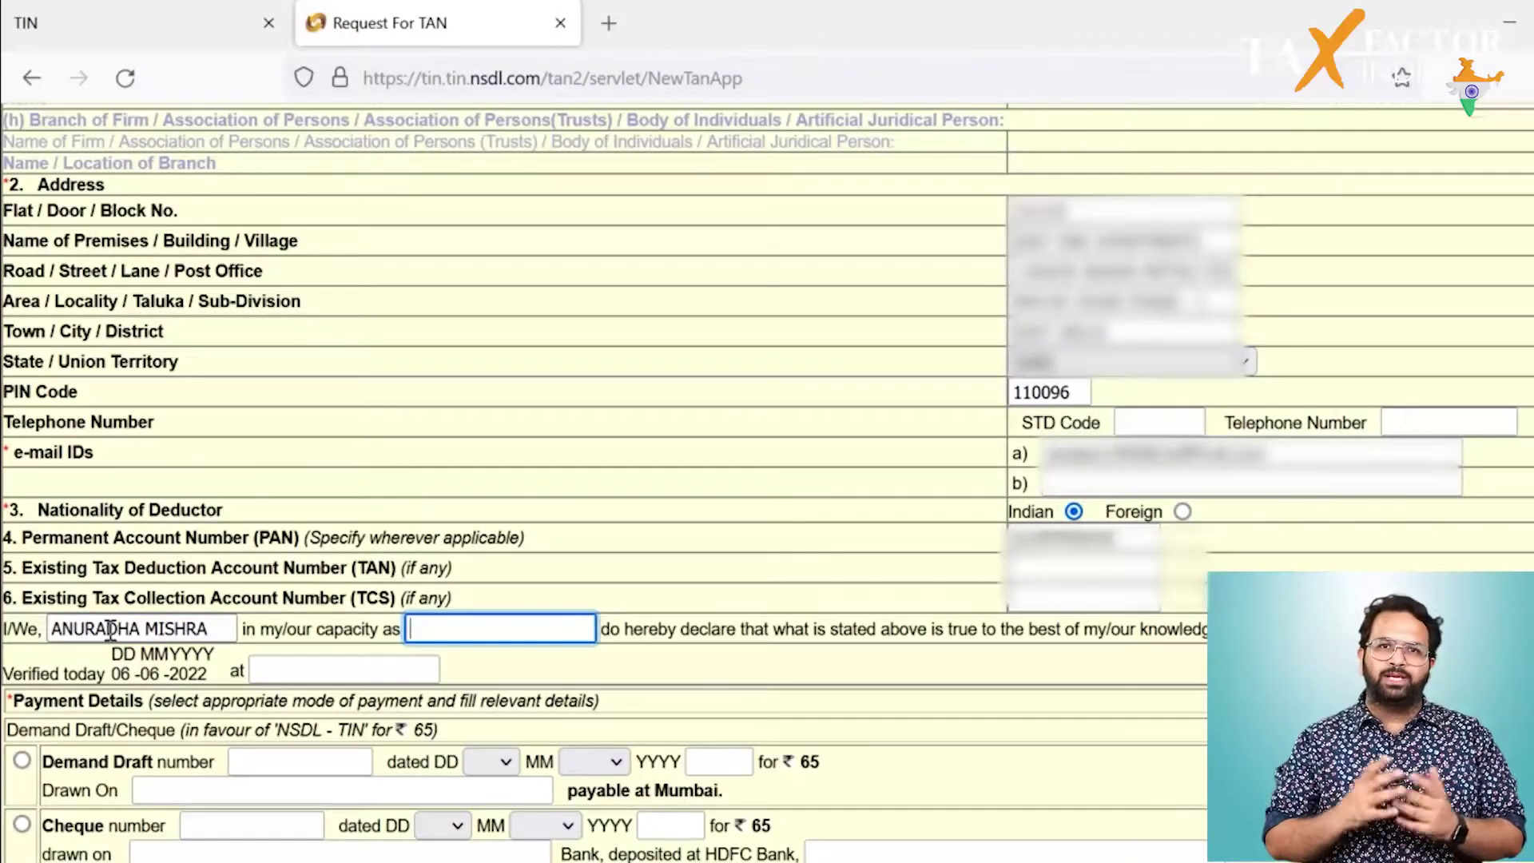
type("INDIVIDUAL")
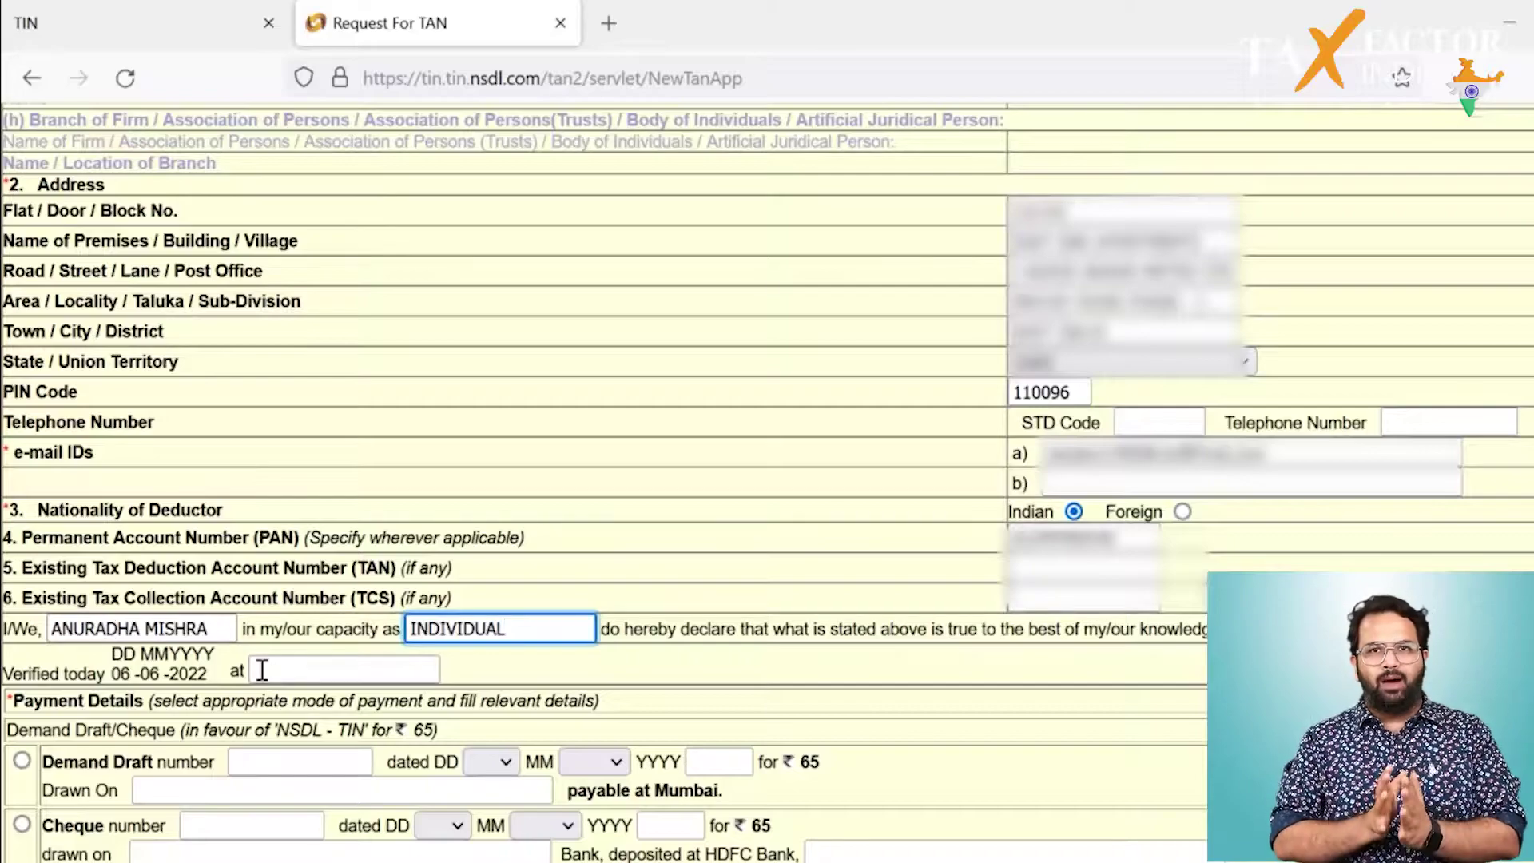
left_click(264, 671)
type("NEW DELHI")
scroll(523, 820, "down", 2)
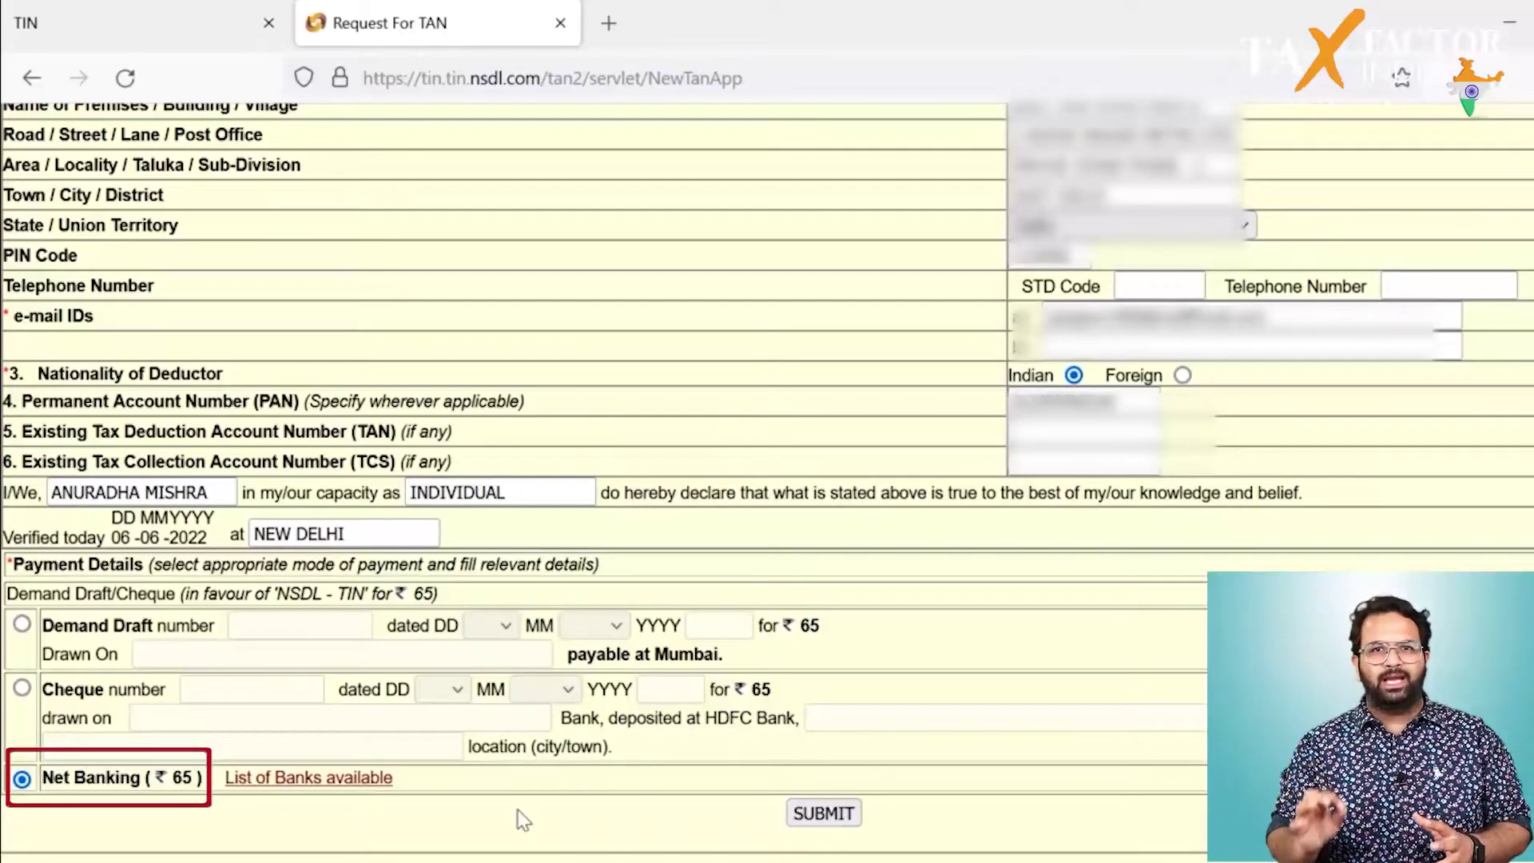
left_click(799, 814)
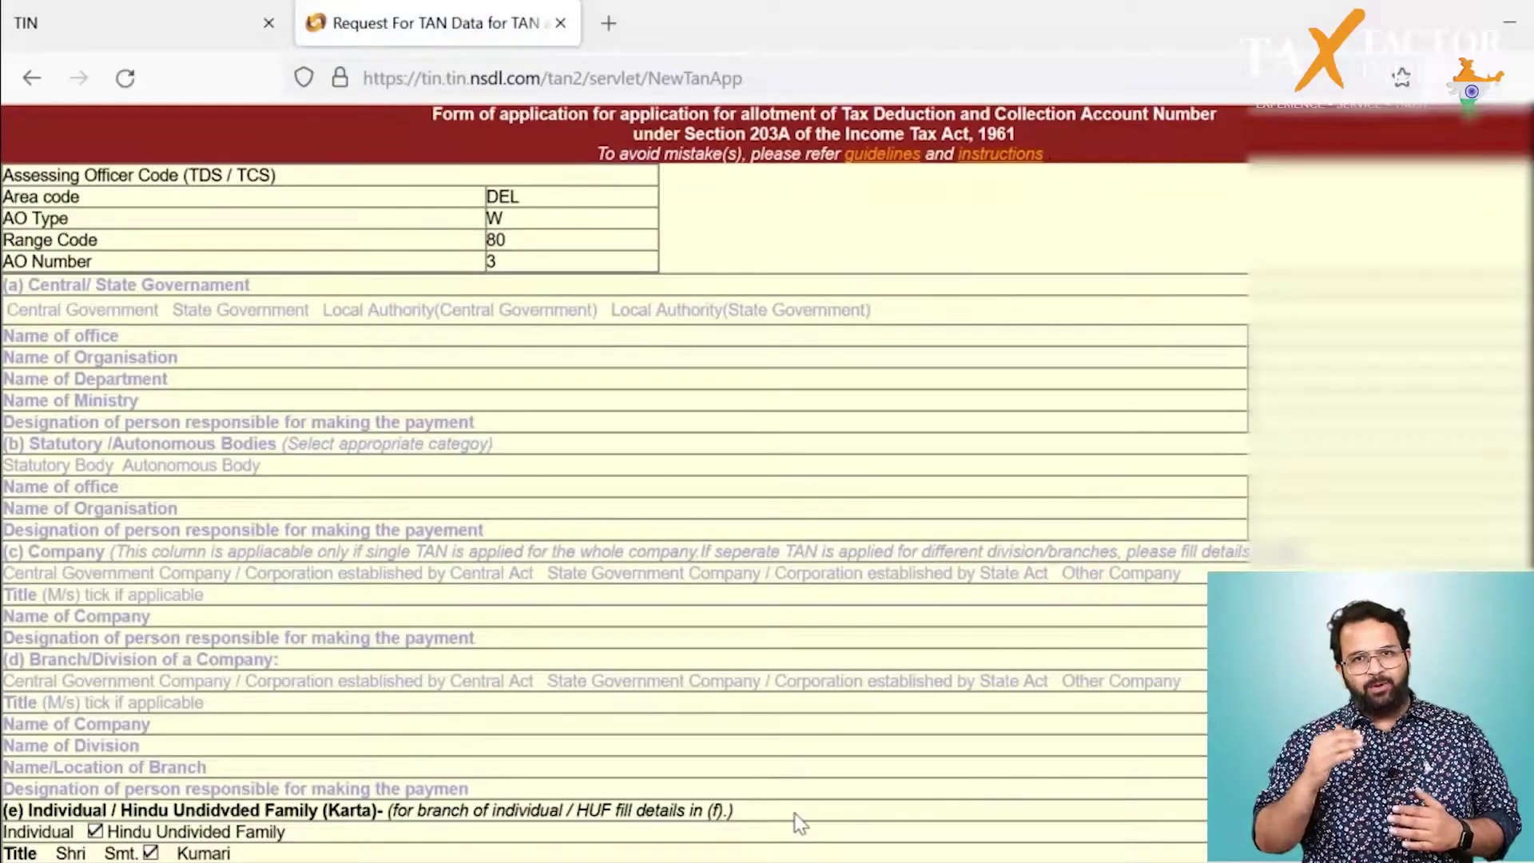
Step: Enter the verification code, confirm the application and agree to the terms and conditions
scroll(799, 822, "down", 12)
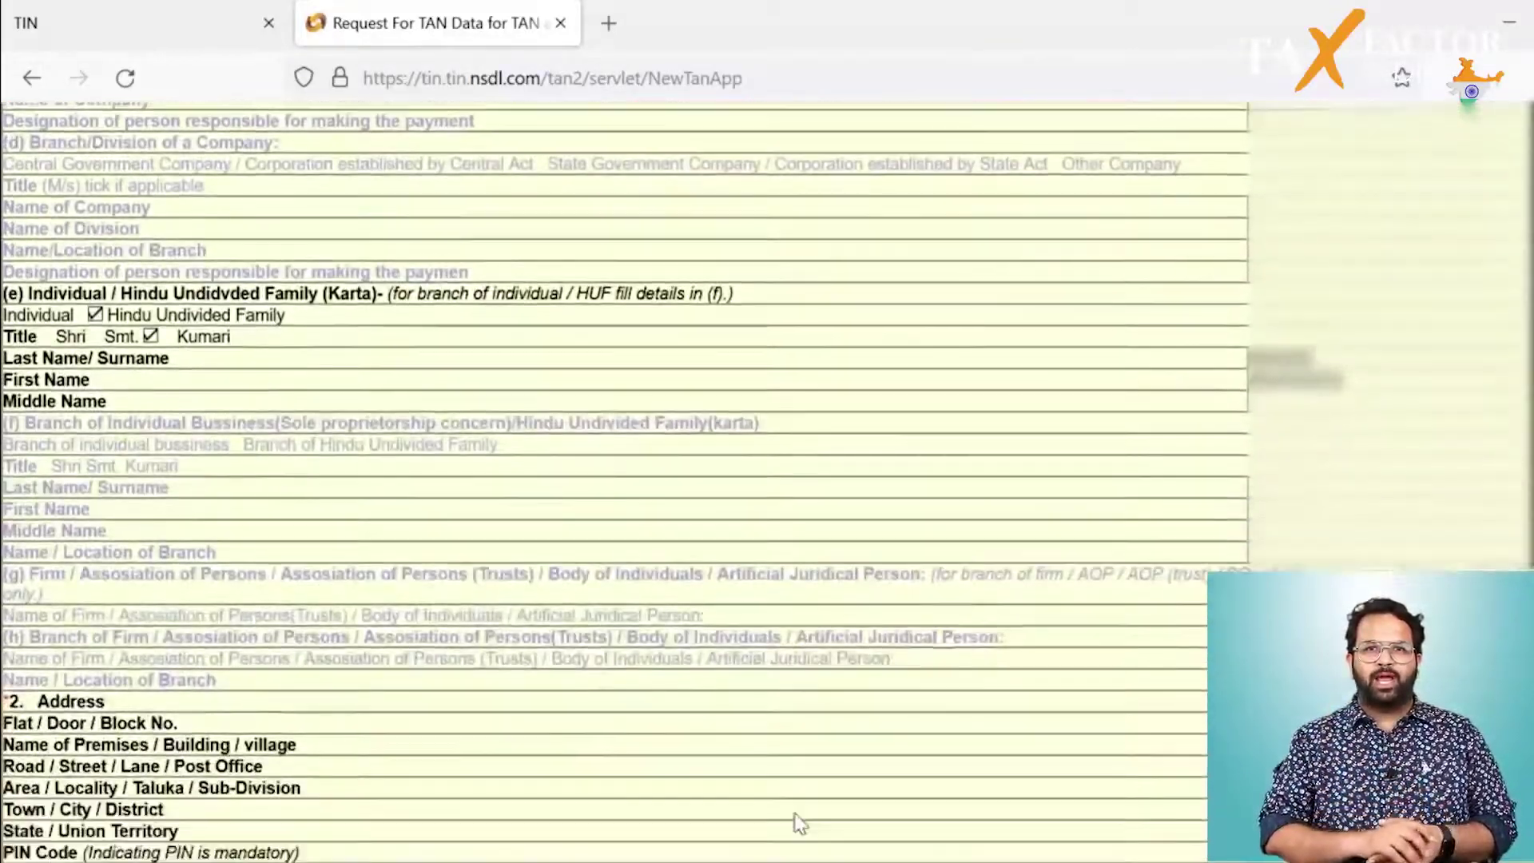
scroll(799, 823, "down", 4)
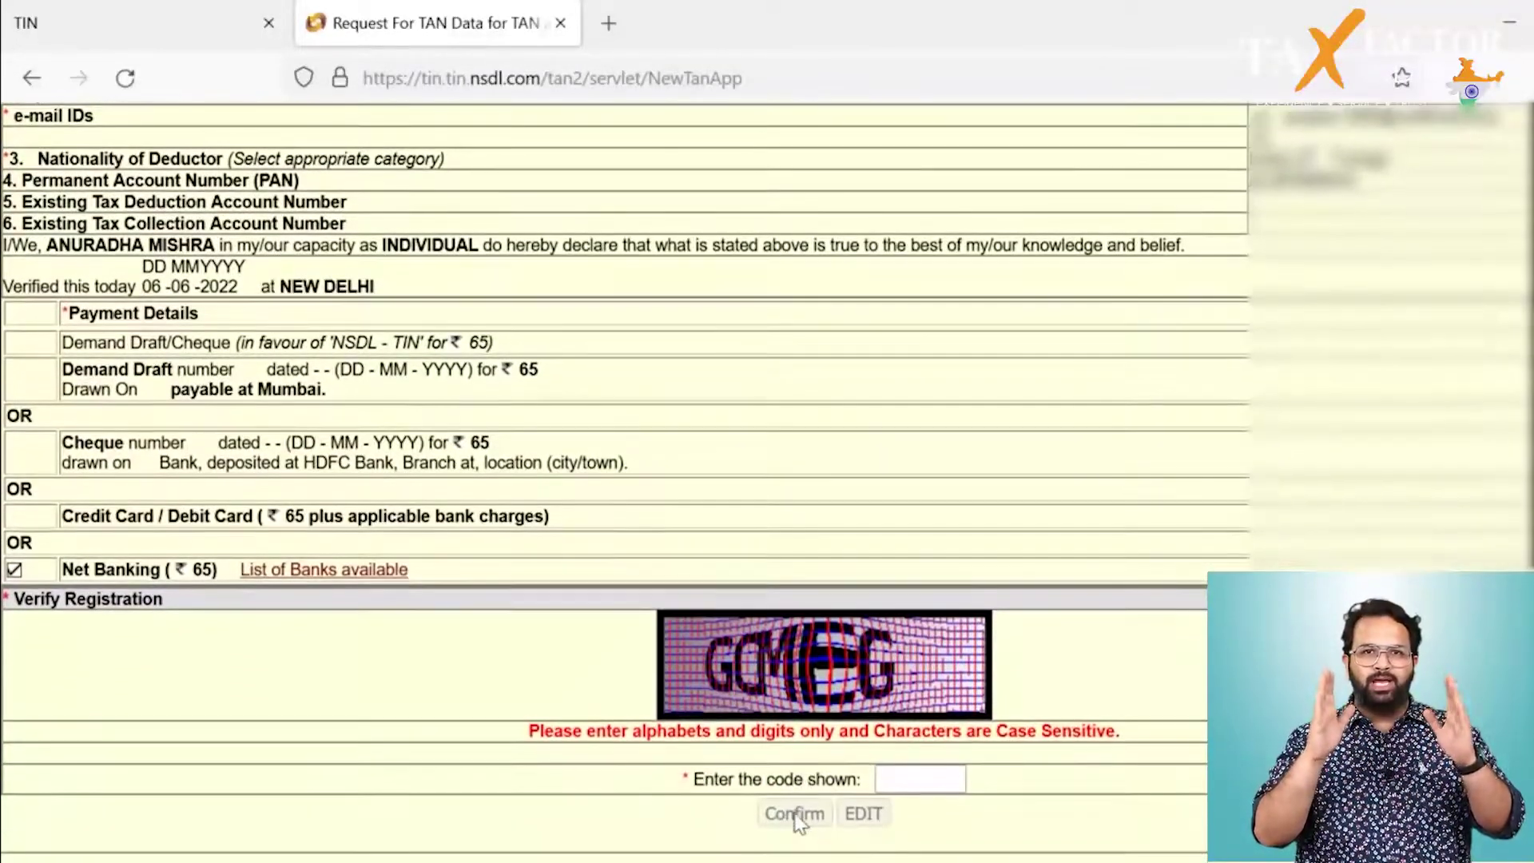
left_click(903, 774)
type("GCMEG")
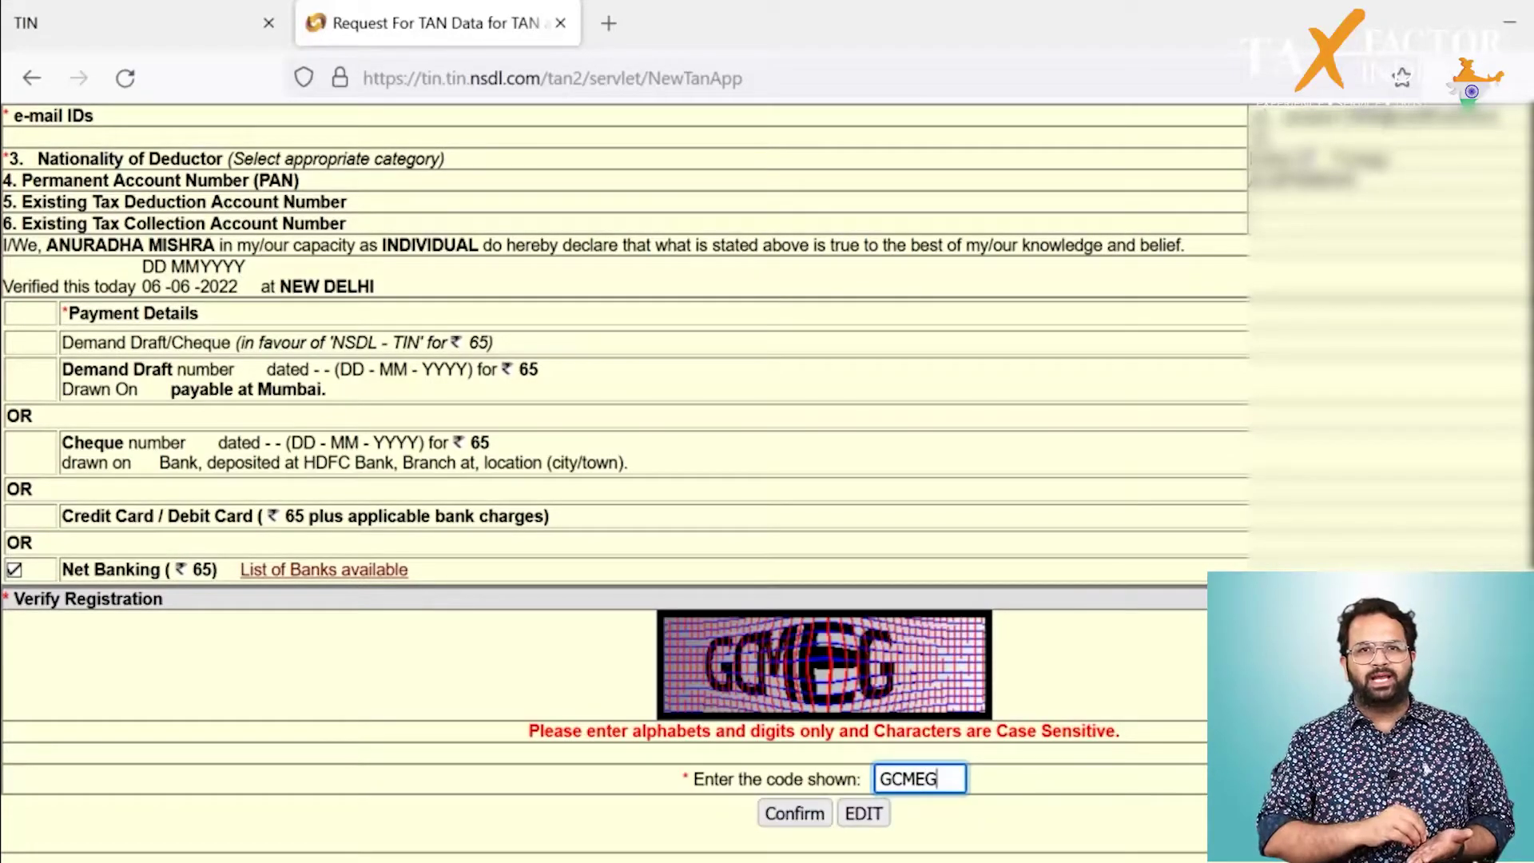
left_click(808, 823)
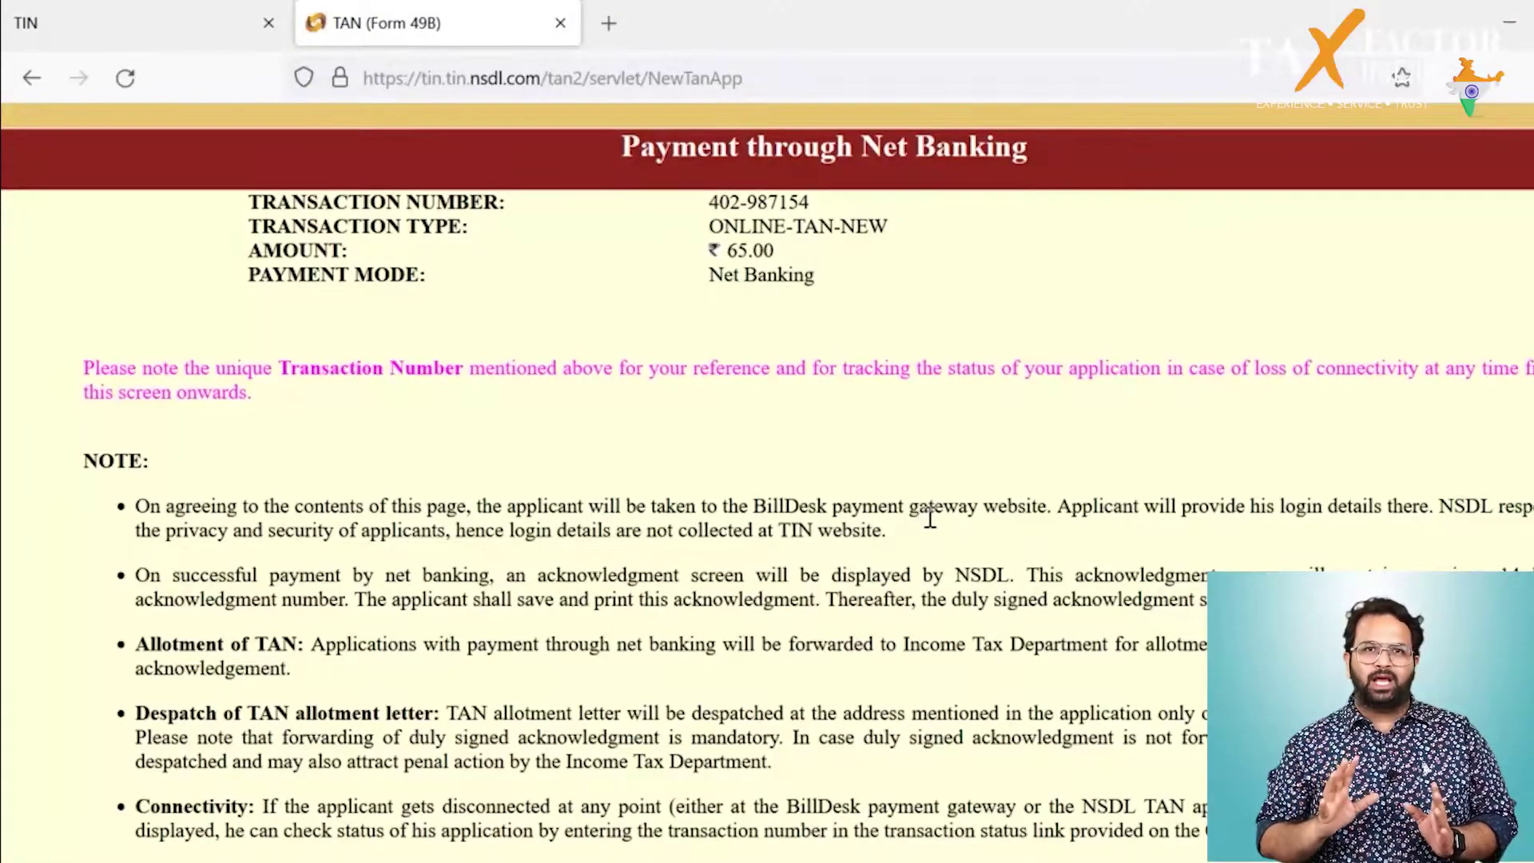
scroll(930, 519, "down", 5)
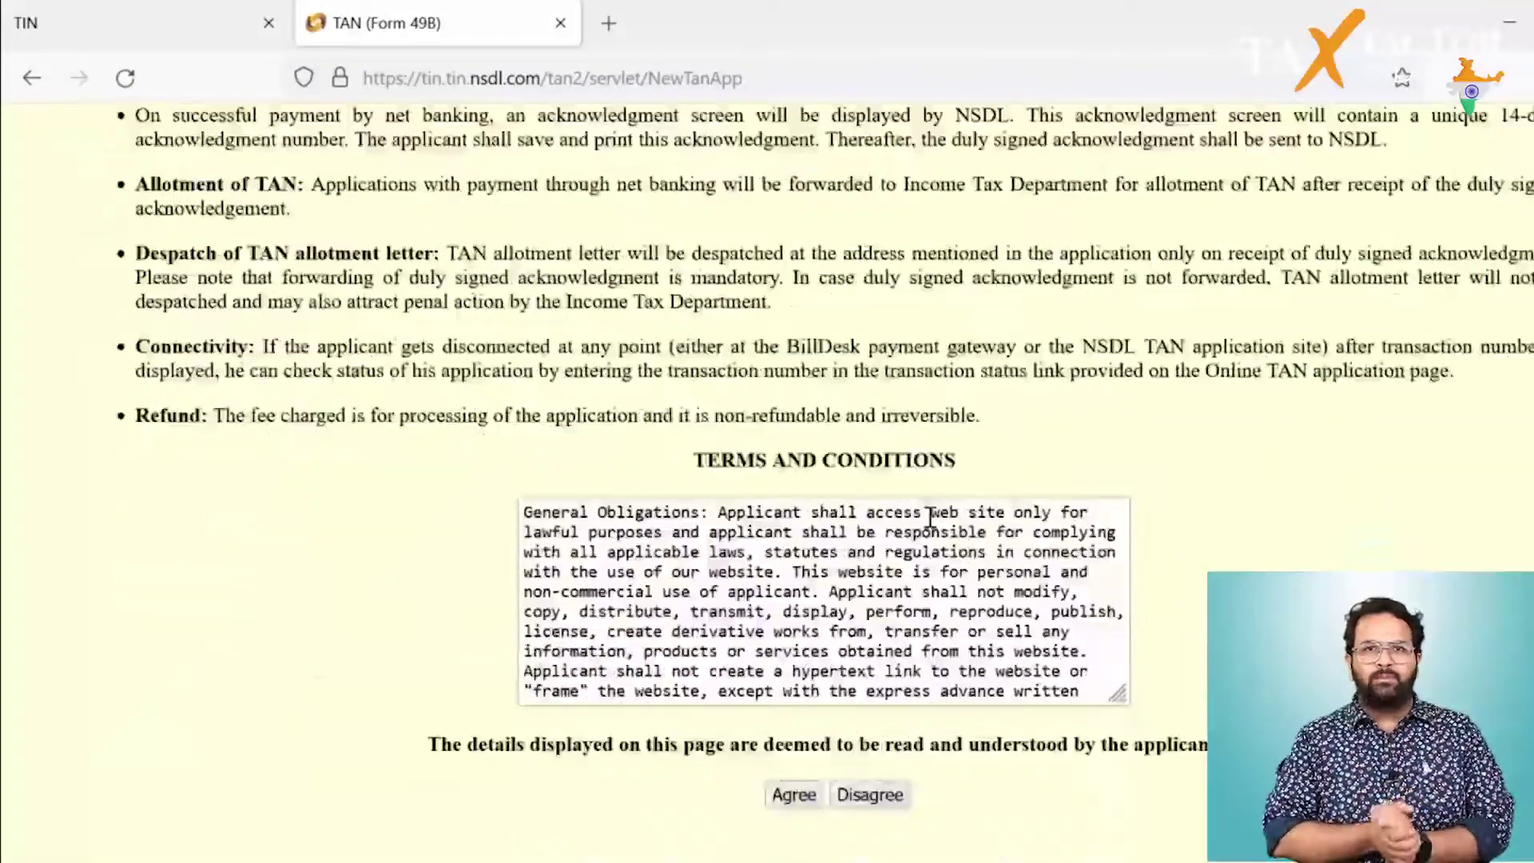
left_click(794, 793)
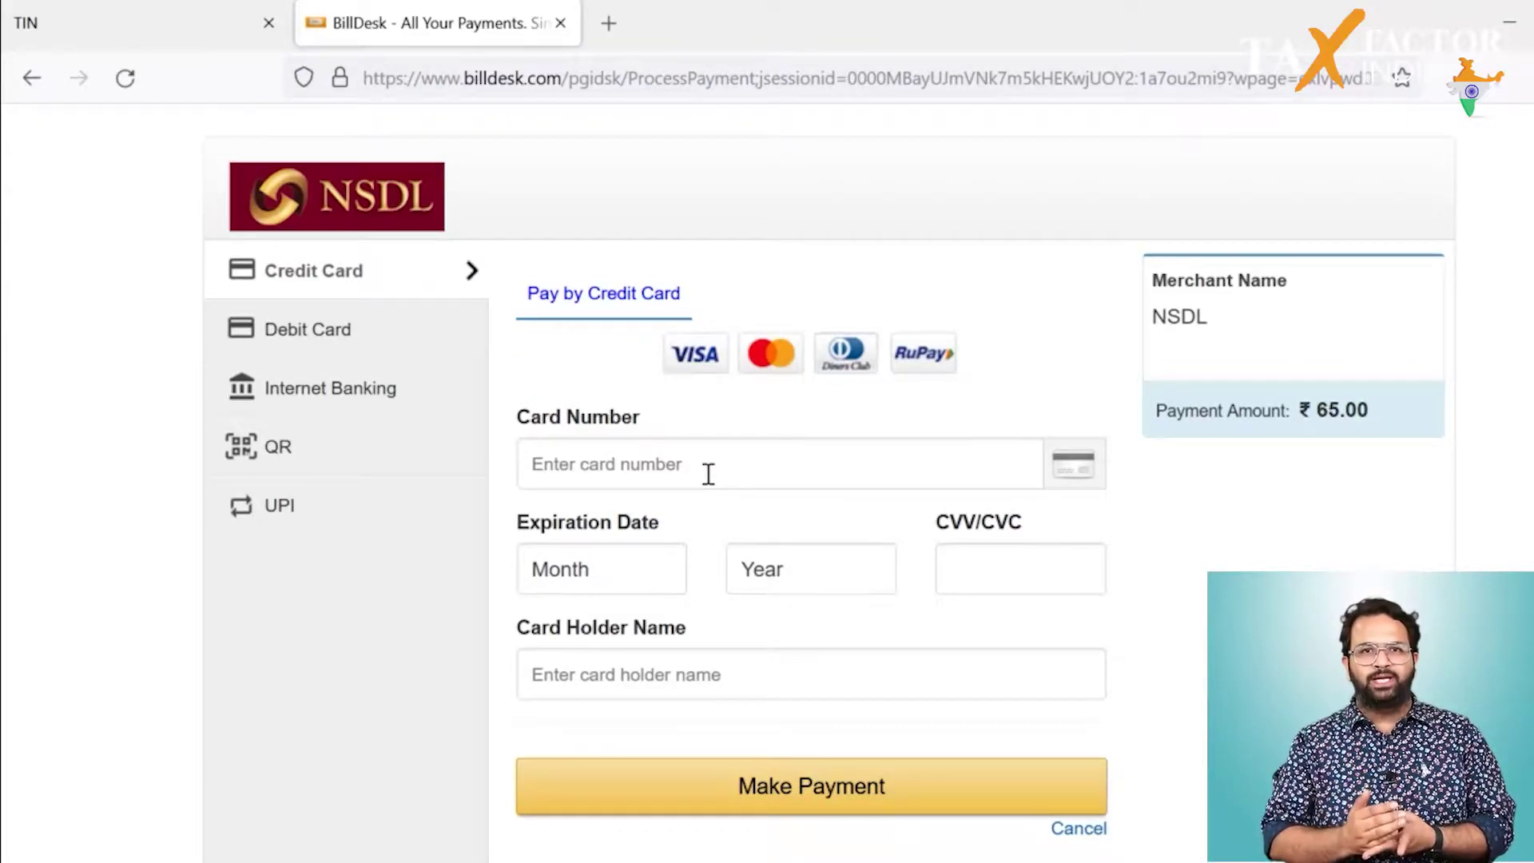
Step: Pay the ₹65.00 fee by UPI, entering the UPI ID and sending the payment request
left_click(279, 505)
left_click(639, 511)
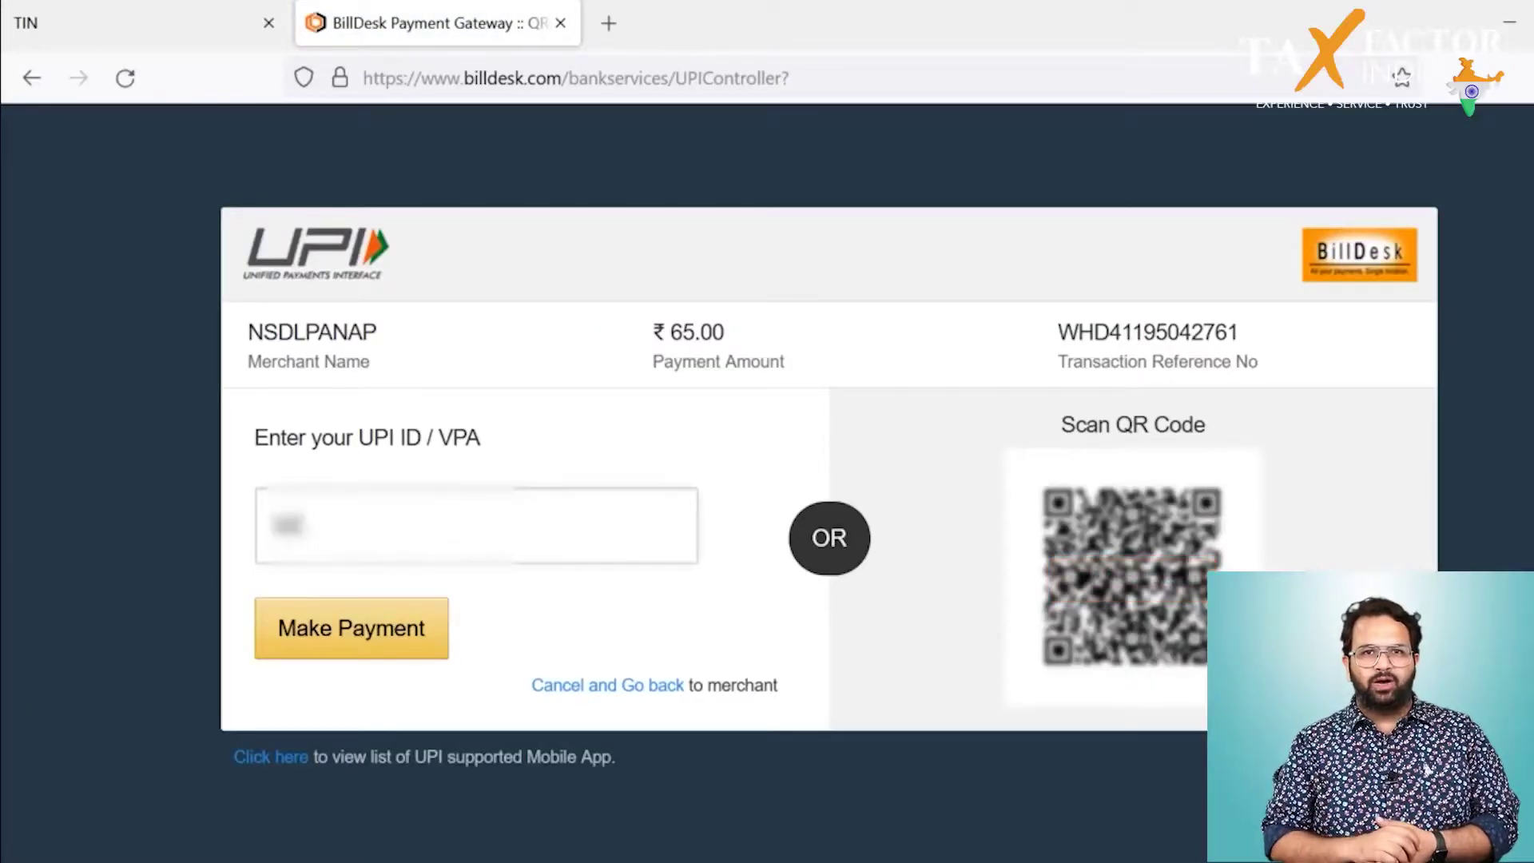
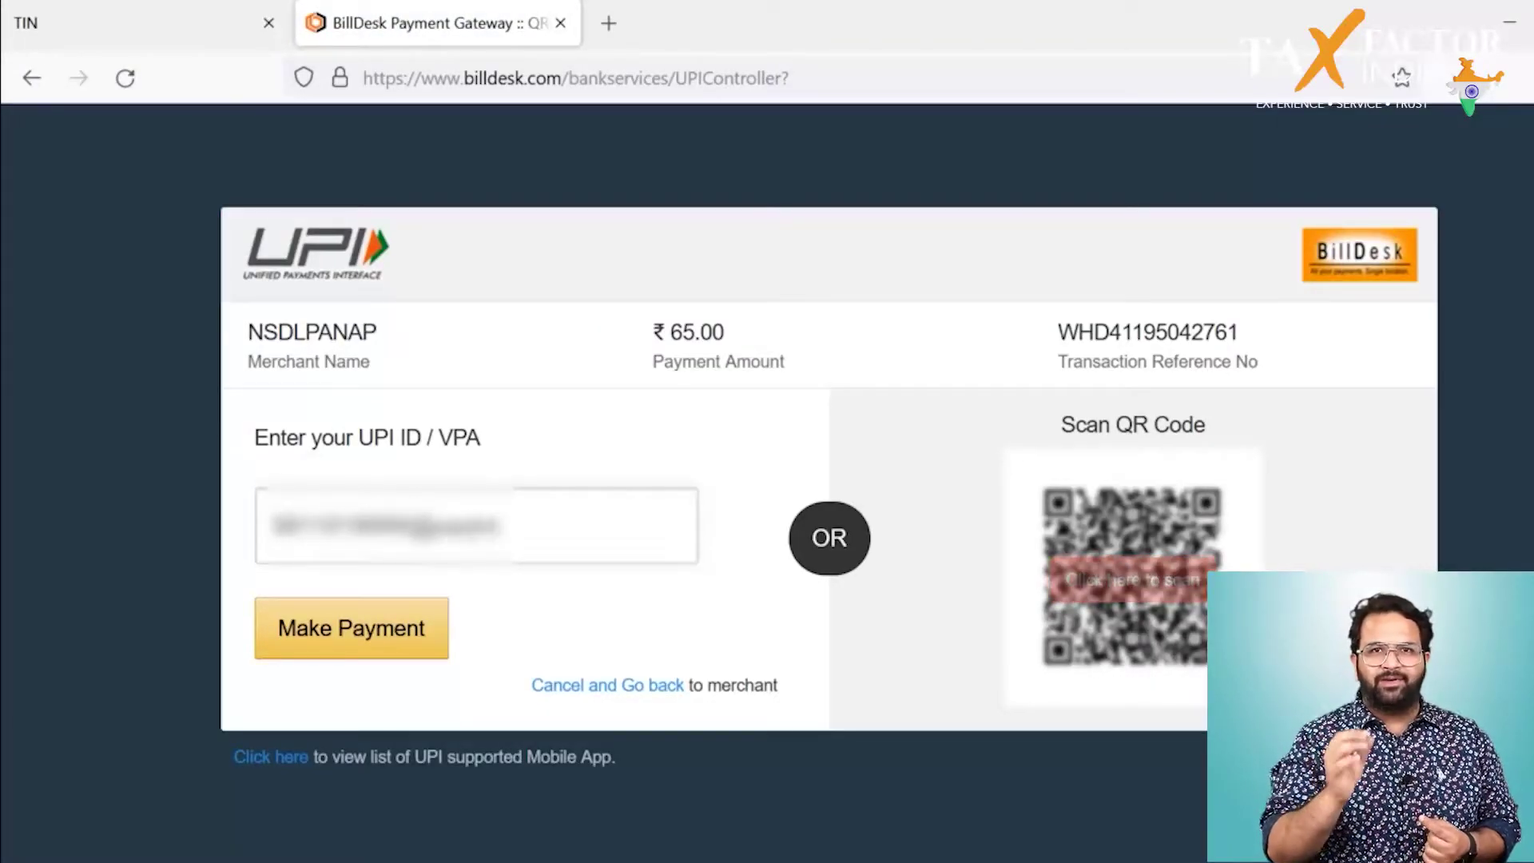
left_click(365, 631)
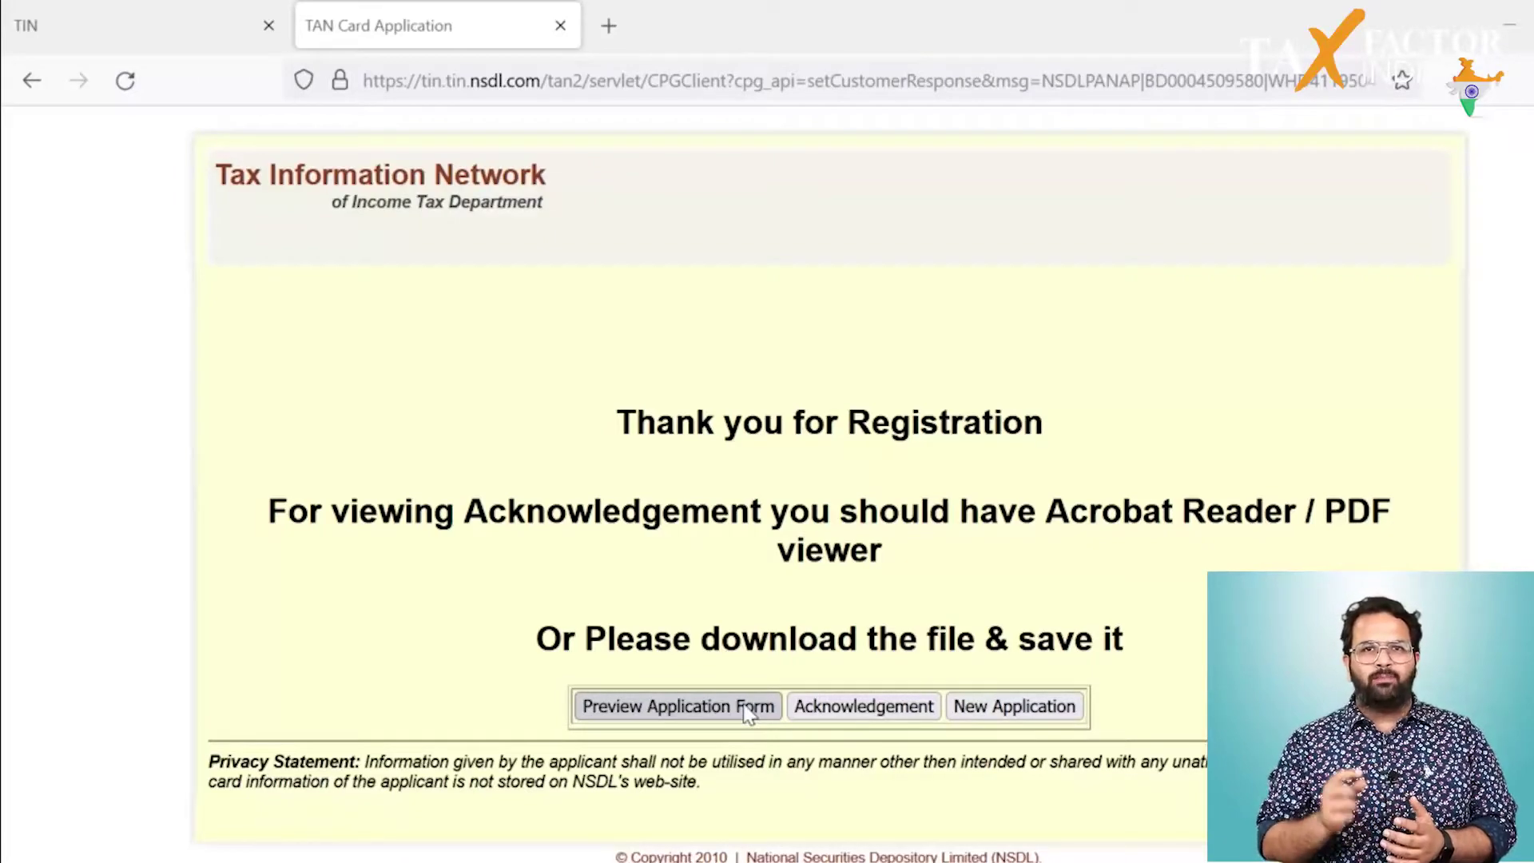
Step: Open the TAN application acknowledgement receipt from the Thank you page
left_click(809, 716)
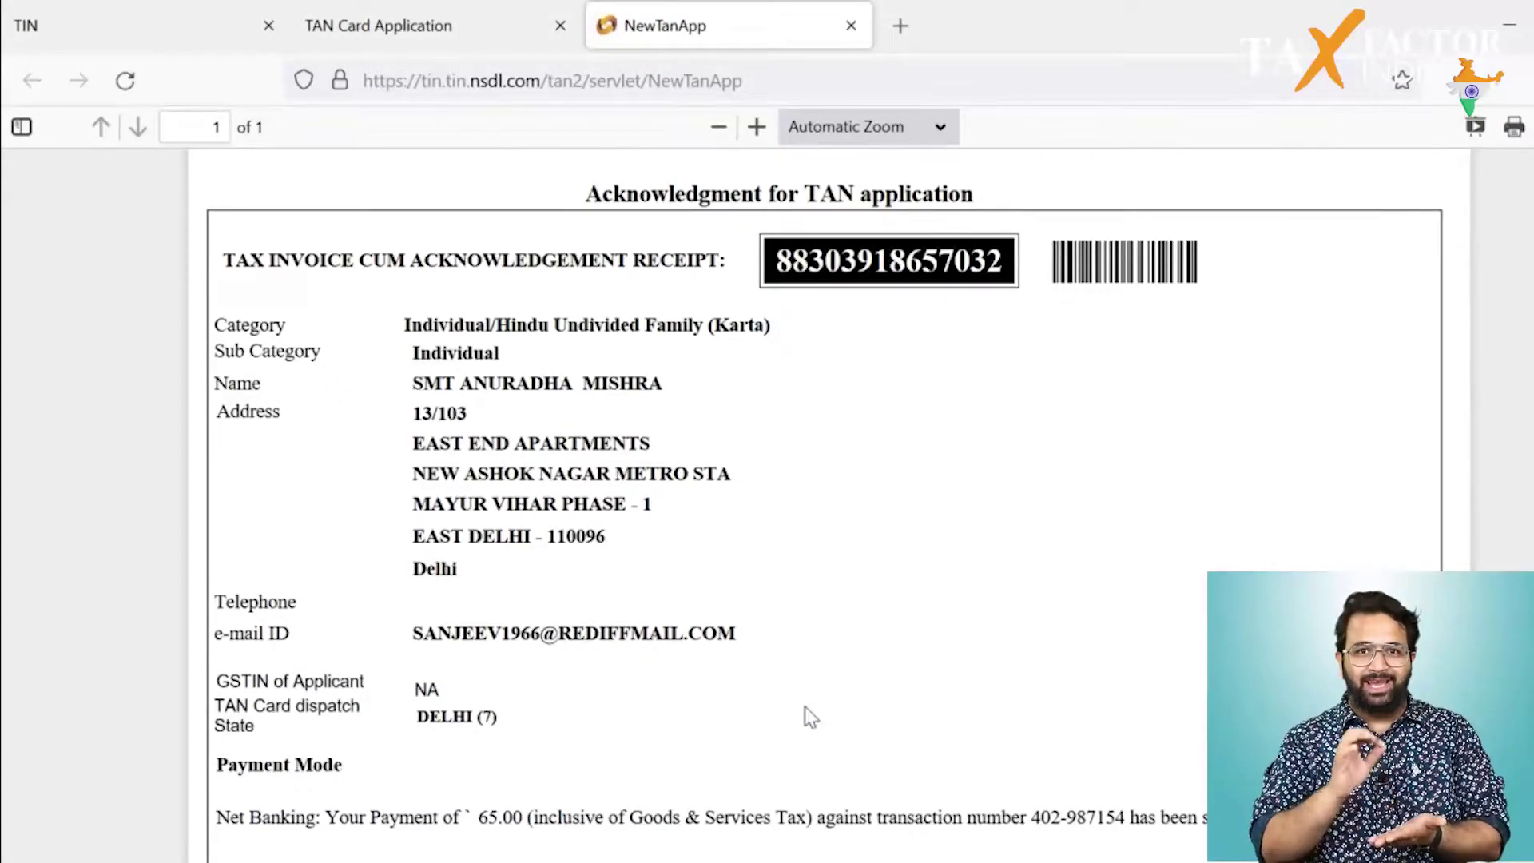
Step: Review the acknowledgement receipt and save it as the PDF 'ACKNOWLEDGEMENT 1'
scroll(809, 716, "down", 6)
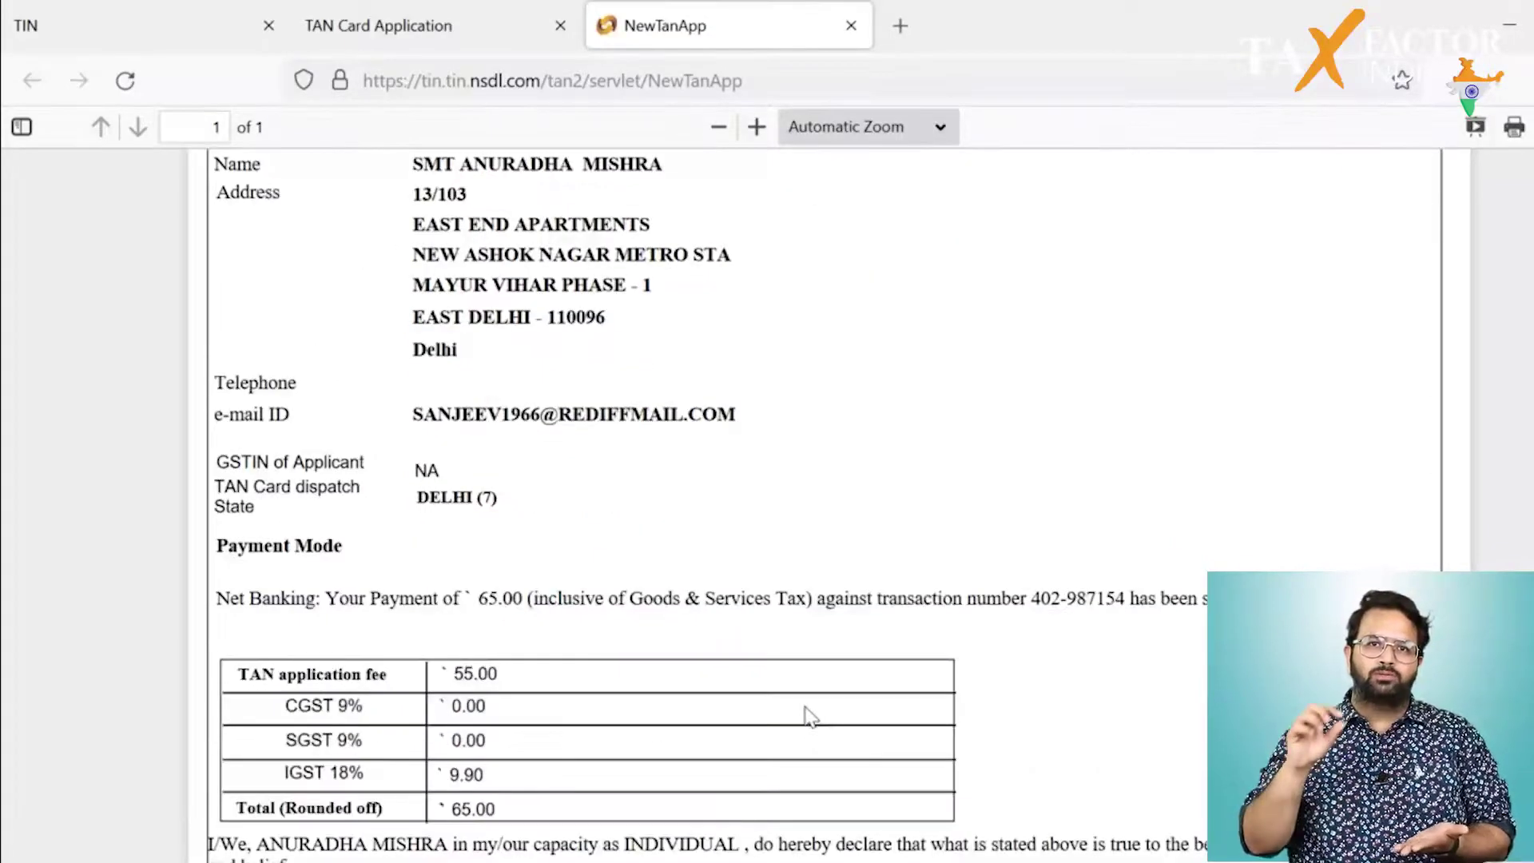
scroll(806, 713, "down", 3)
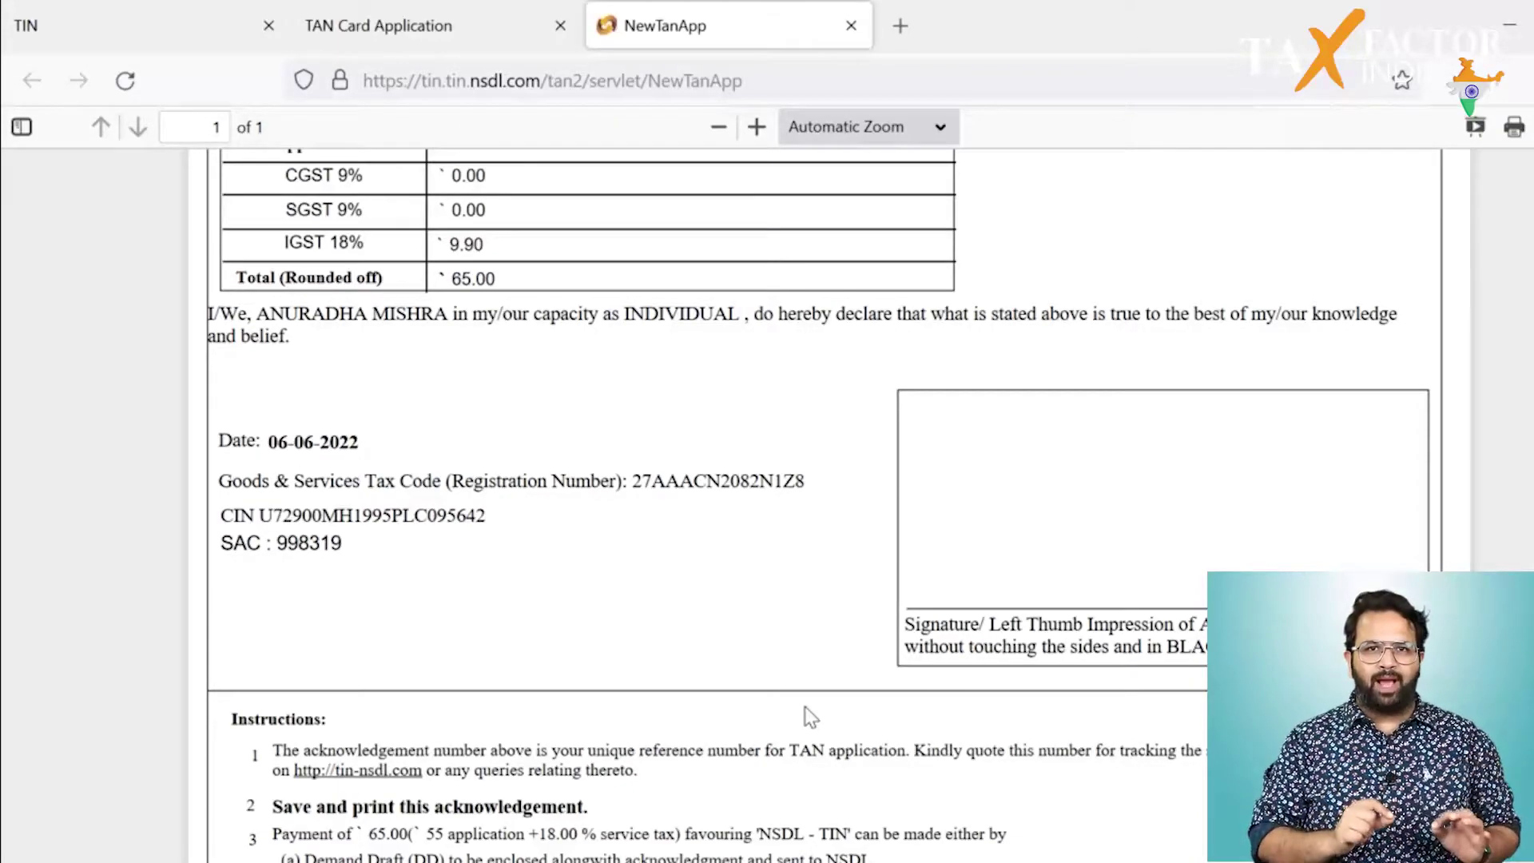
scroll(807, 714, "down", 3)
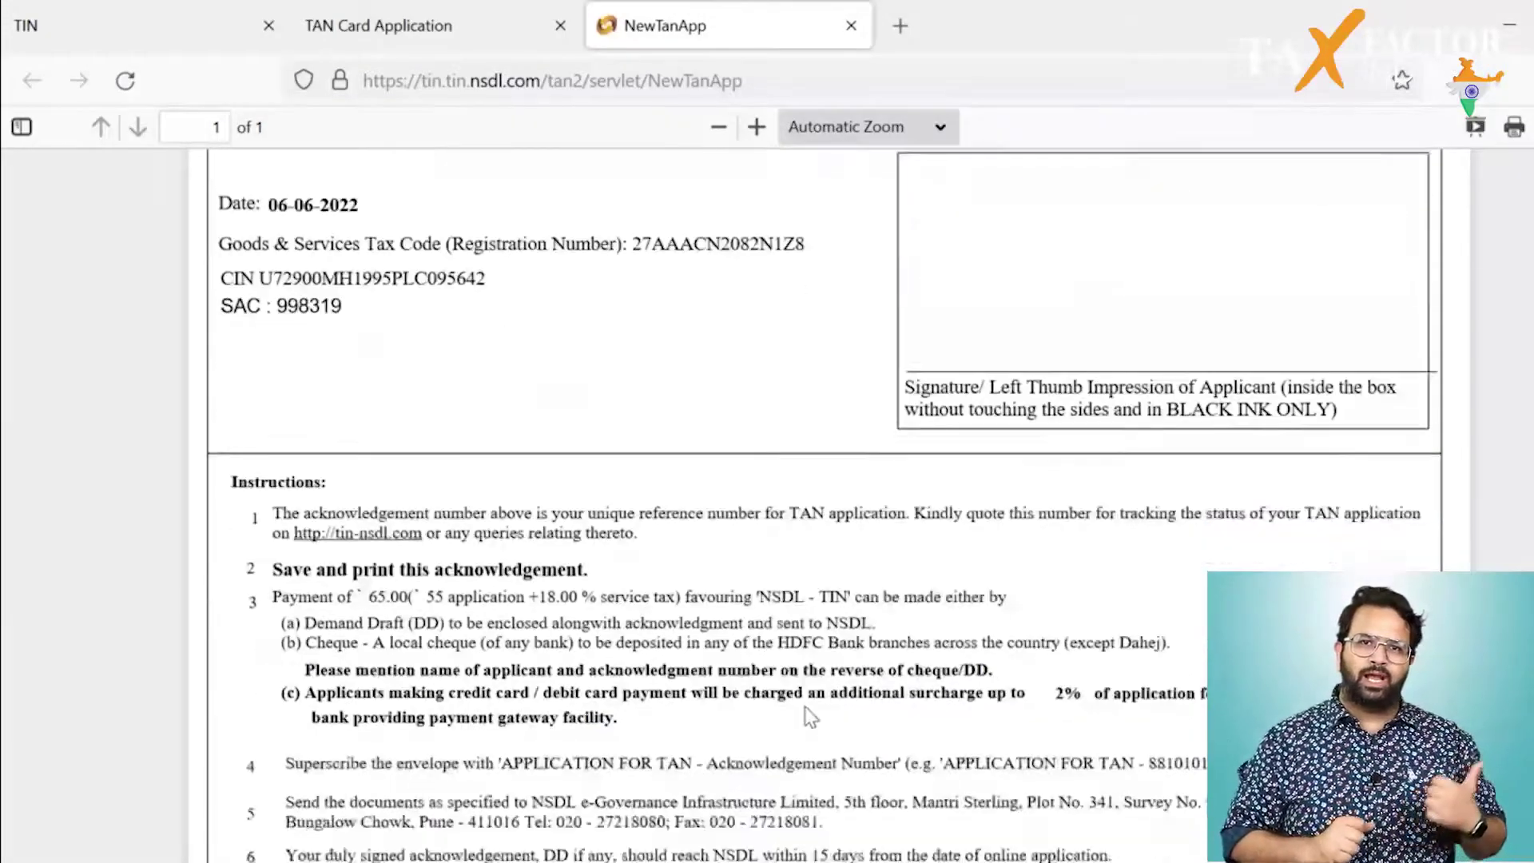
scroll(806, 713, "down", 2)
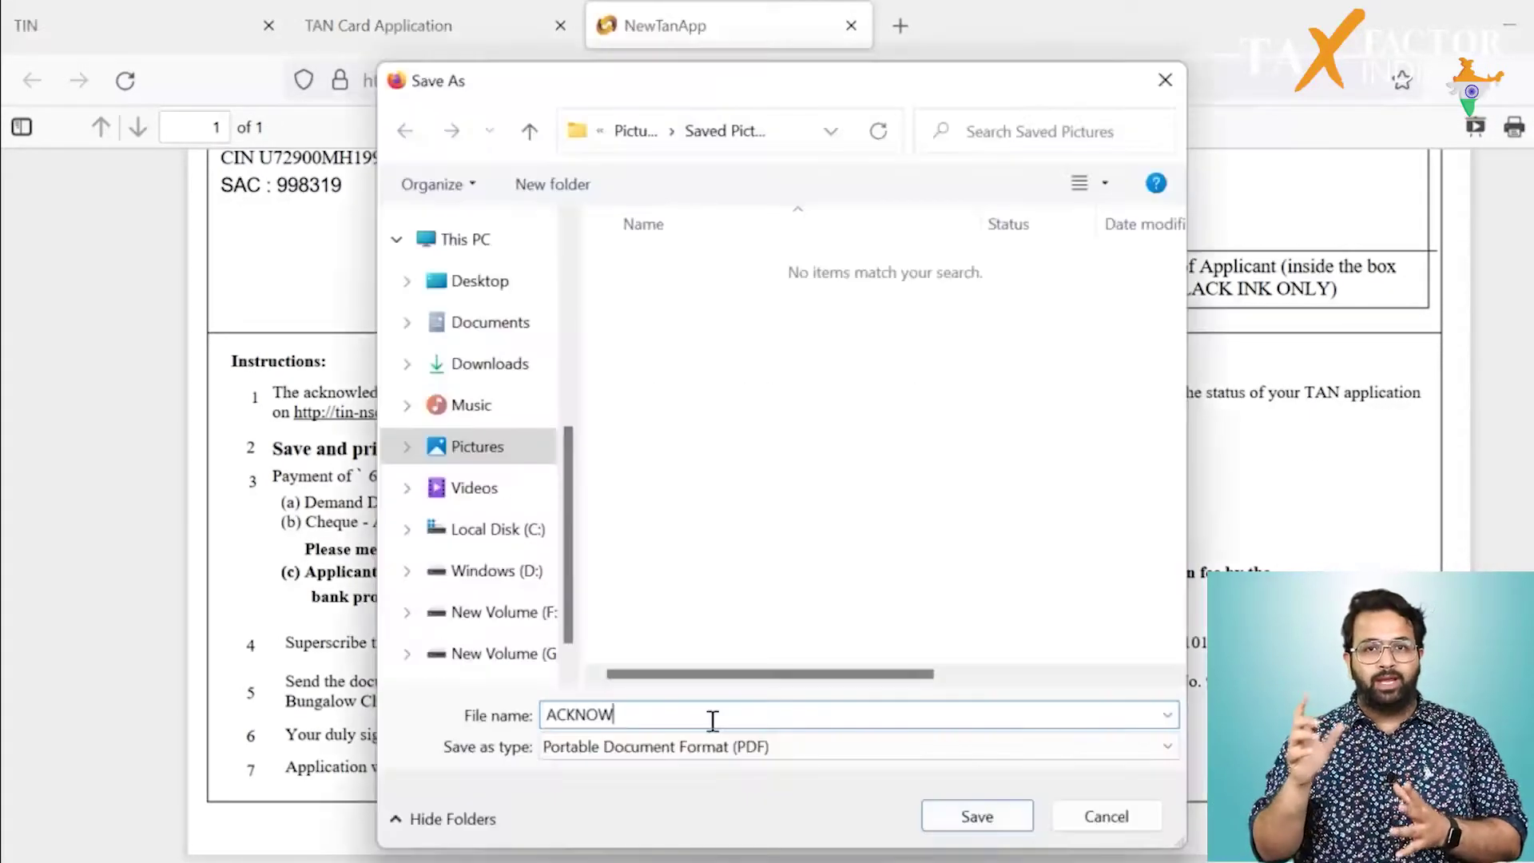
type("LE")
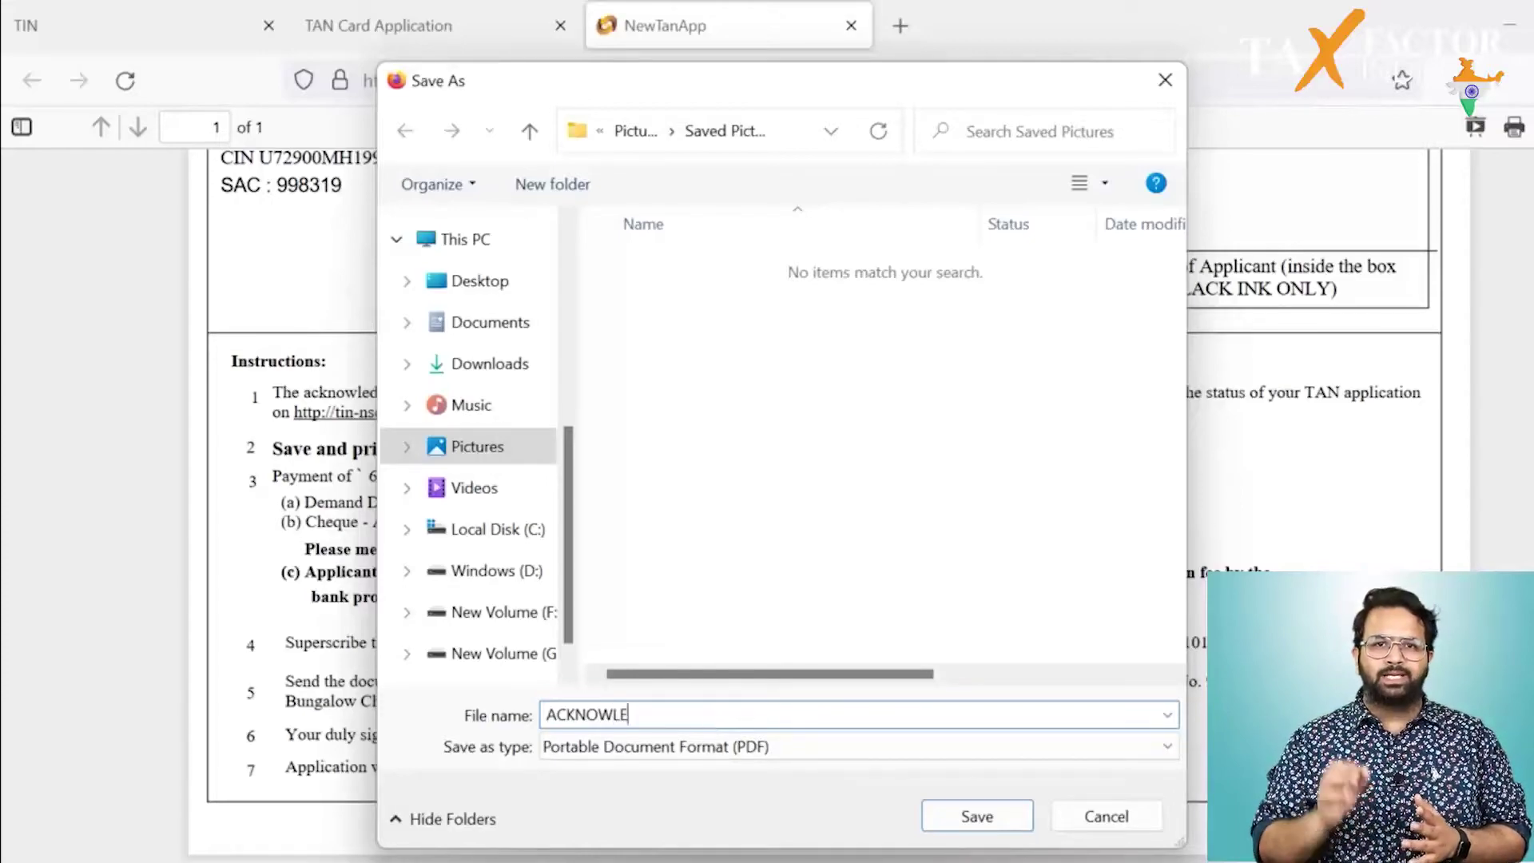
type("DGEMENT 1")
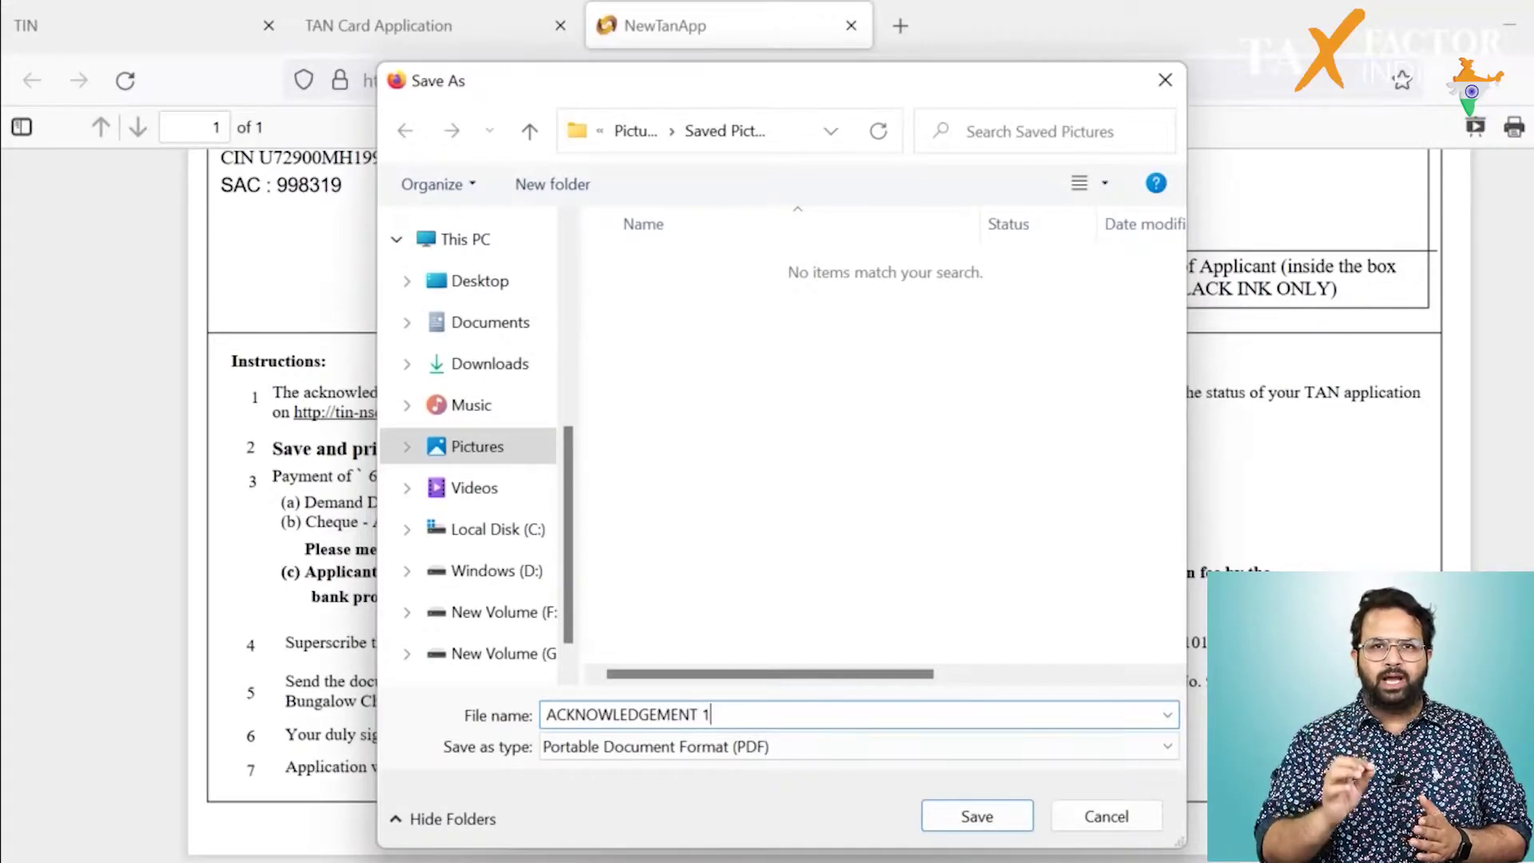
key("Return")
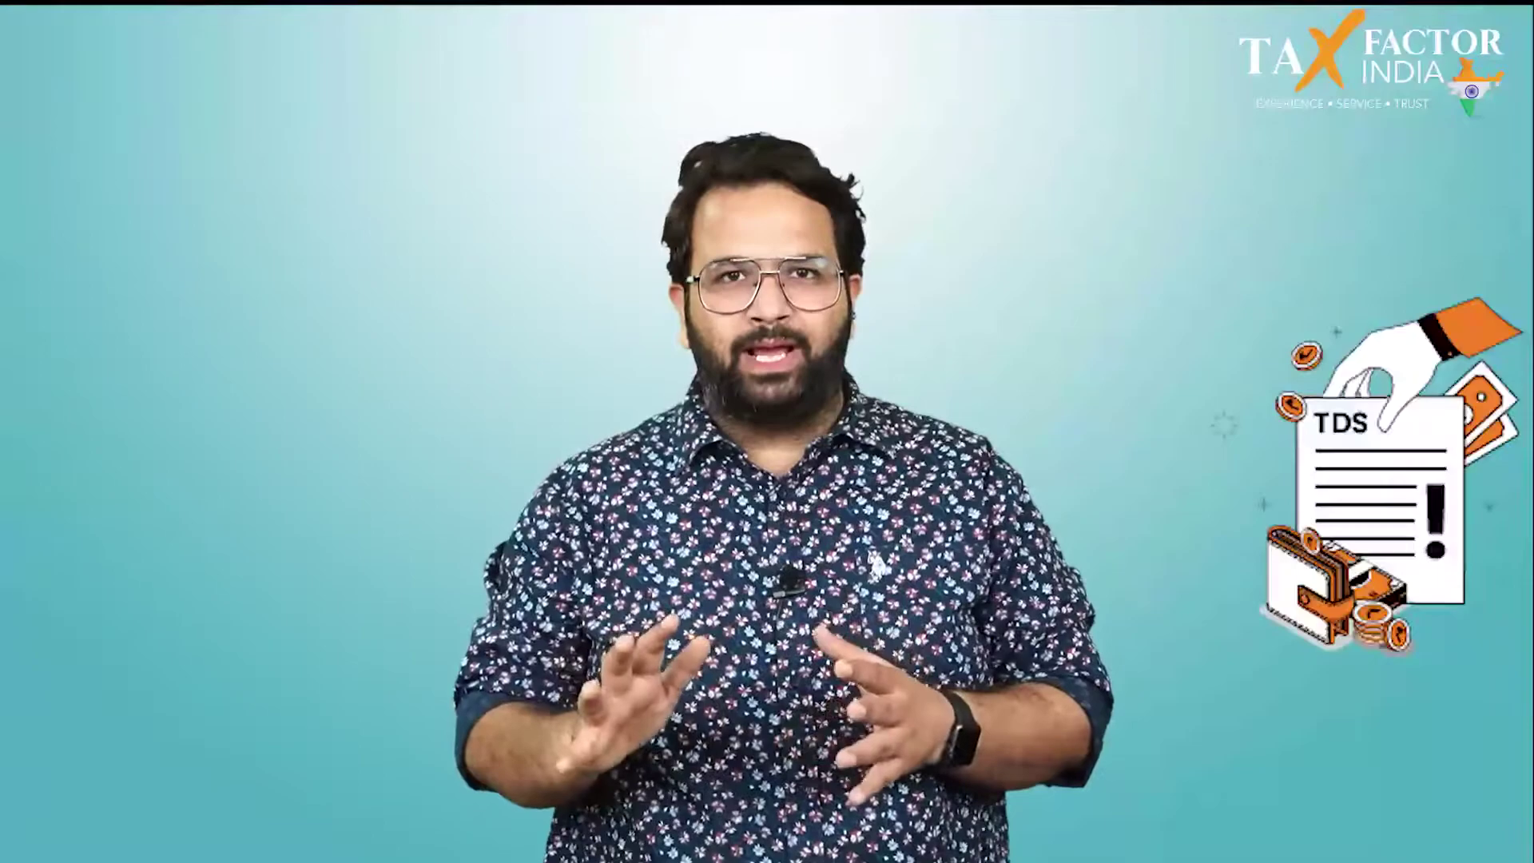